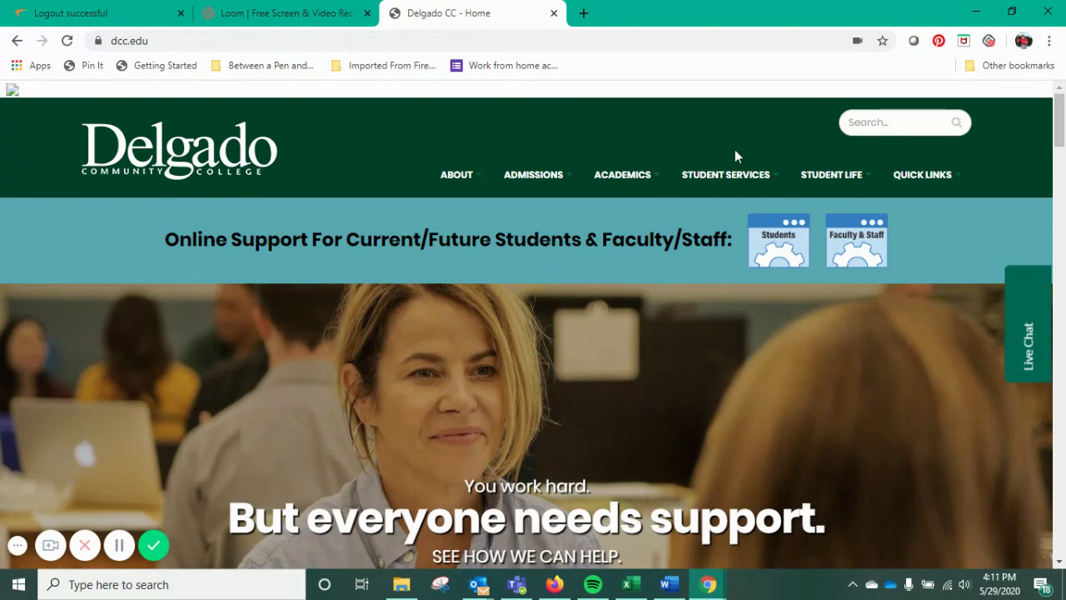
- Open the Delgado CC Bookstore link from the STUDENT SERVICES menu
{"action": "mouse_move", "coordinate": [744, 171]}
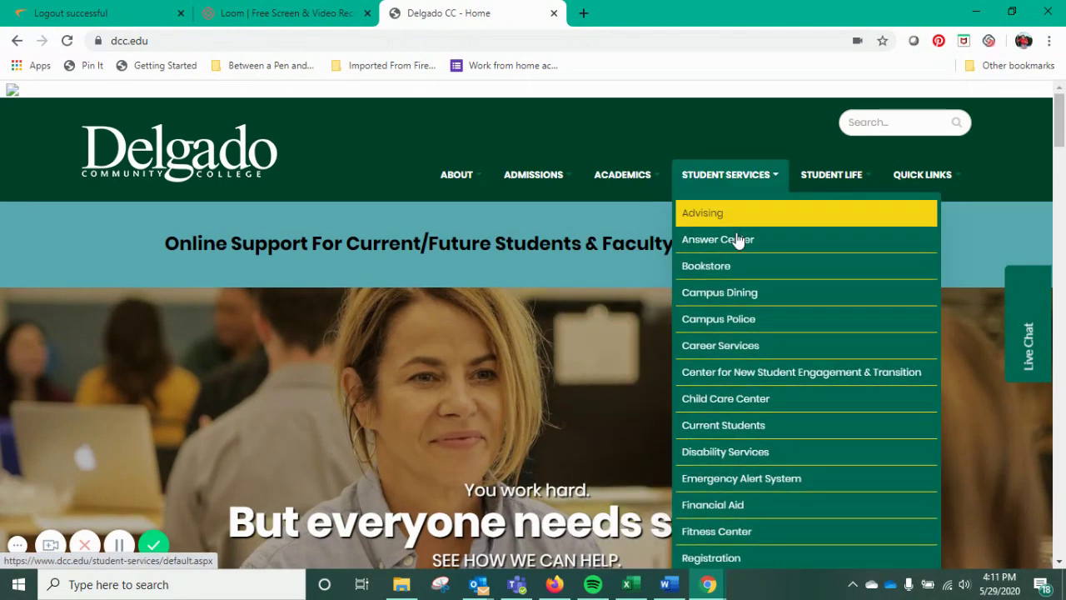
{"action": "left_click", "coordinate": [727, 267]}
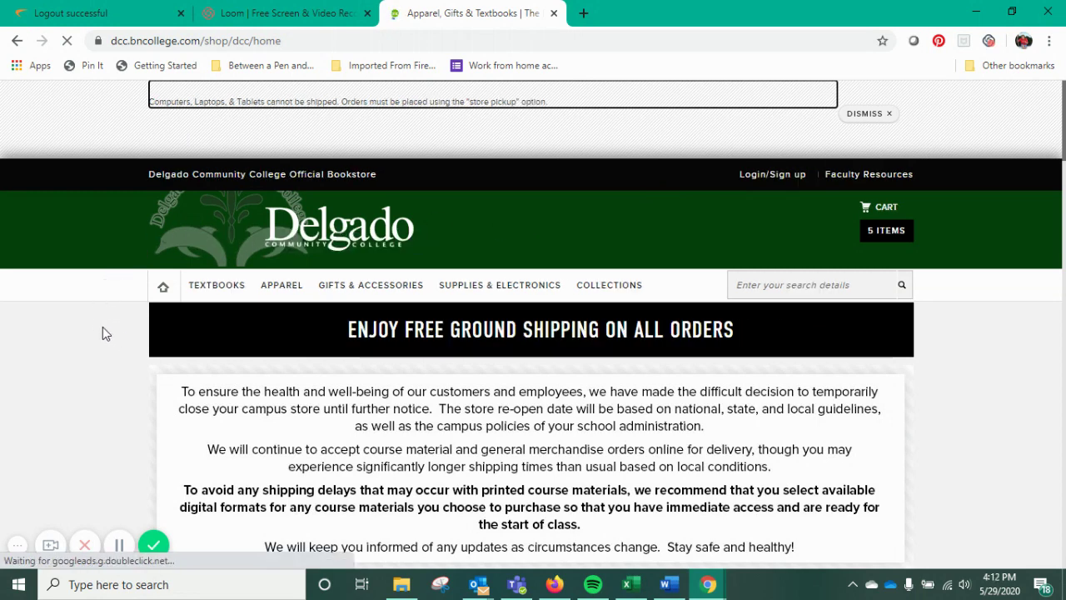
- Go to Find Textbooks and select Delgado Community College as the campus
{"action": "mouse_move", "coordinate": [498, 301]}
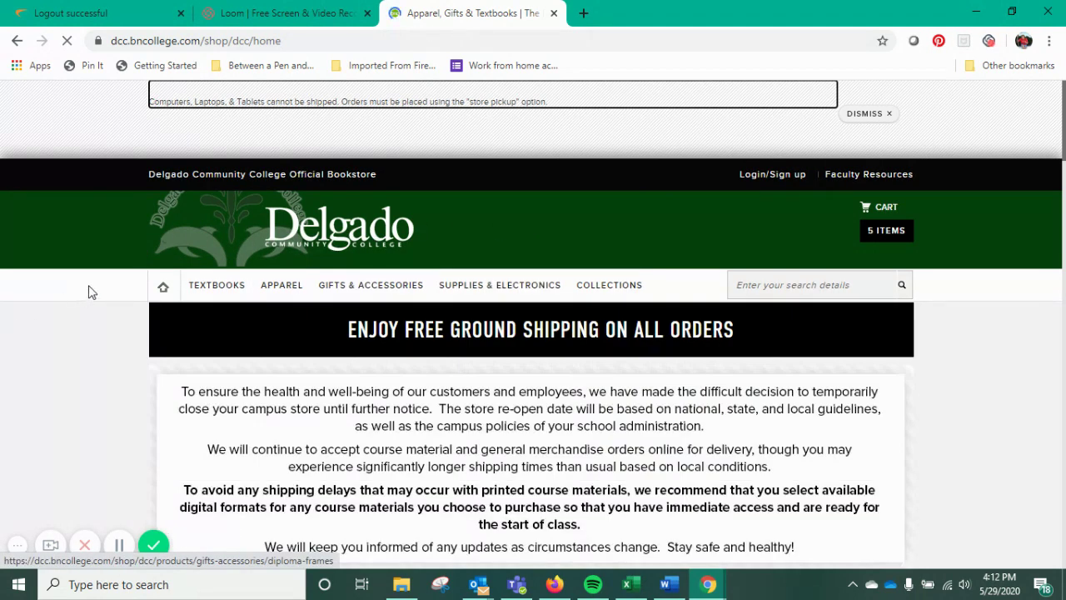
{"action": "mouse_move", "coordinate": [226, 286]}
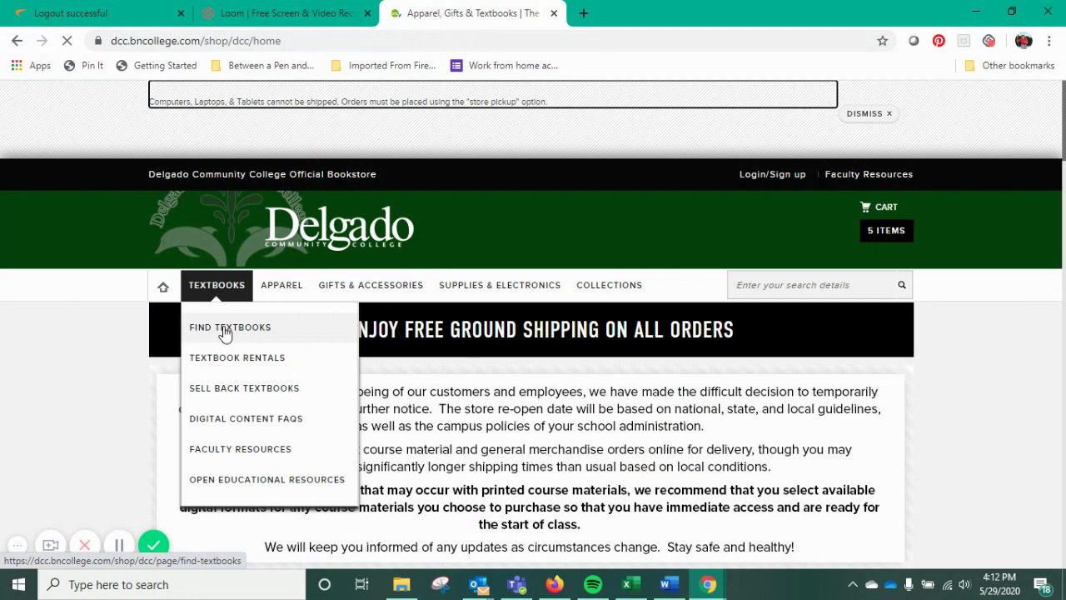
{"action": "left_click", "coordinate": [226, 329]}
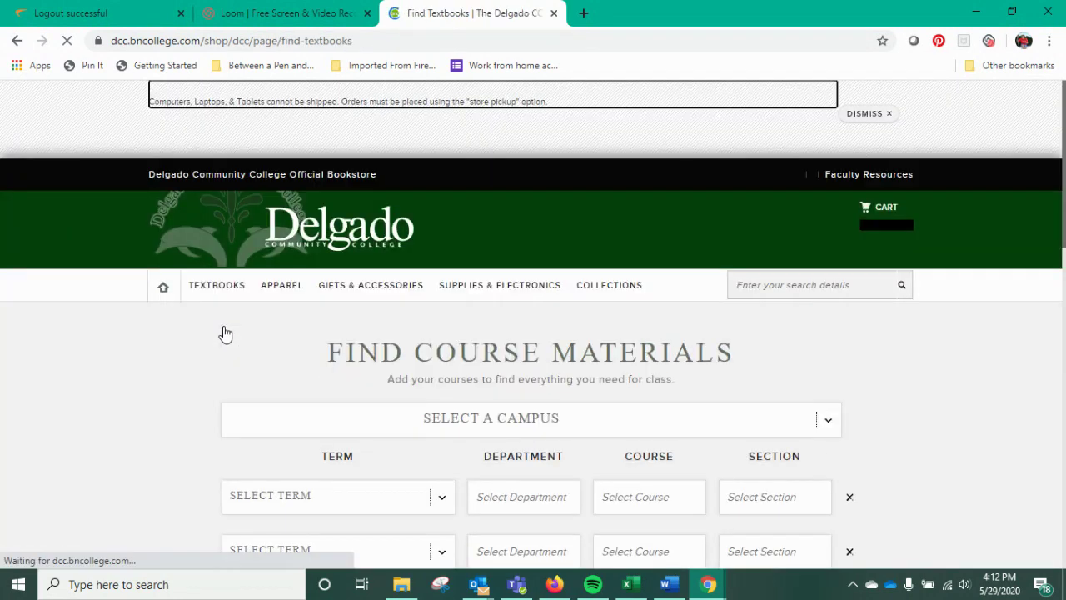
{"action": "scroll", "coordinate": [901, 313], "scroll_direction": "down", "scroll_amount": 2}
{"action": "scroll", "coordinate": [629, 258], "scroll_direction": "down", "scroll_amount": 2}
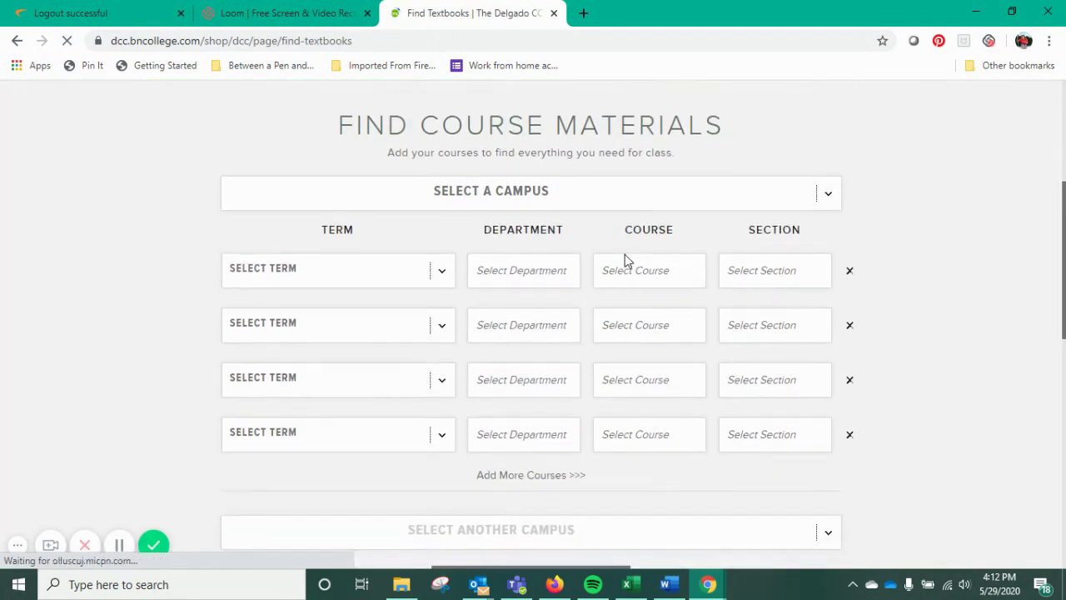
{"action": "left_click", "coordinate": [509, 193]}
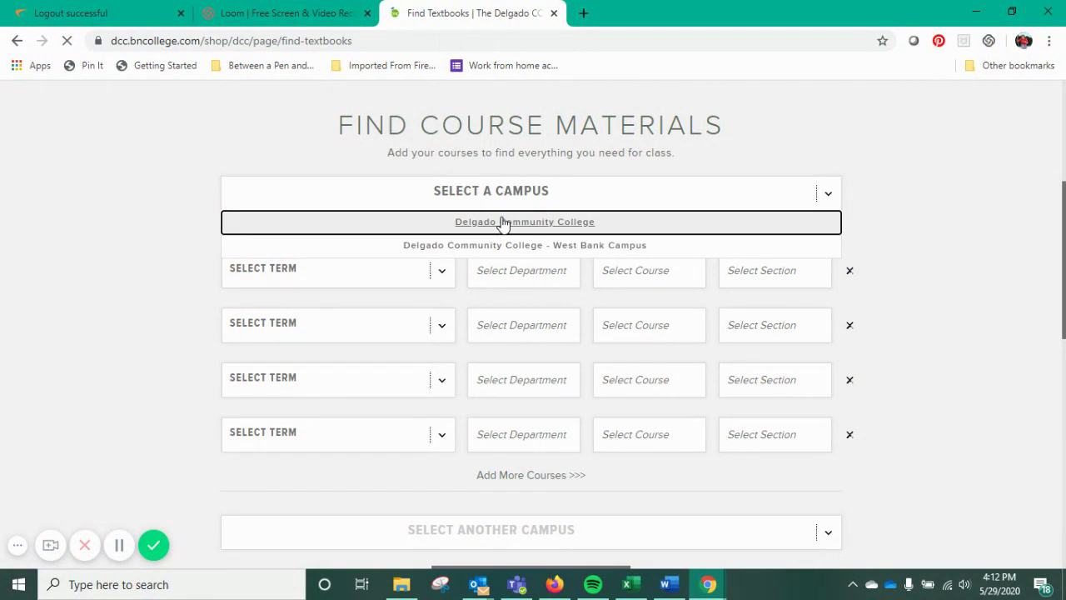
{"action": "left_click", "coordinate": [503, 223]}
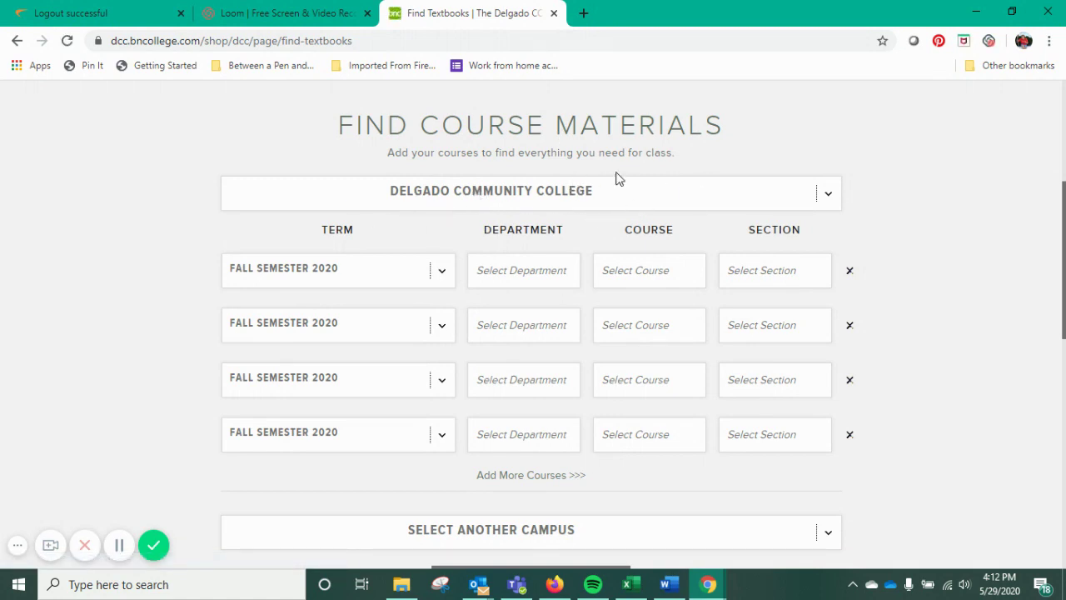
- Set the first course row's term to SUMMER 2020
{"action": "left_click", "coordinate": [613, 200]}
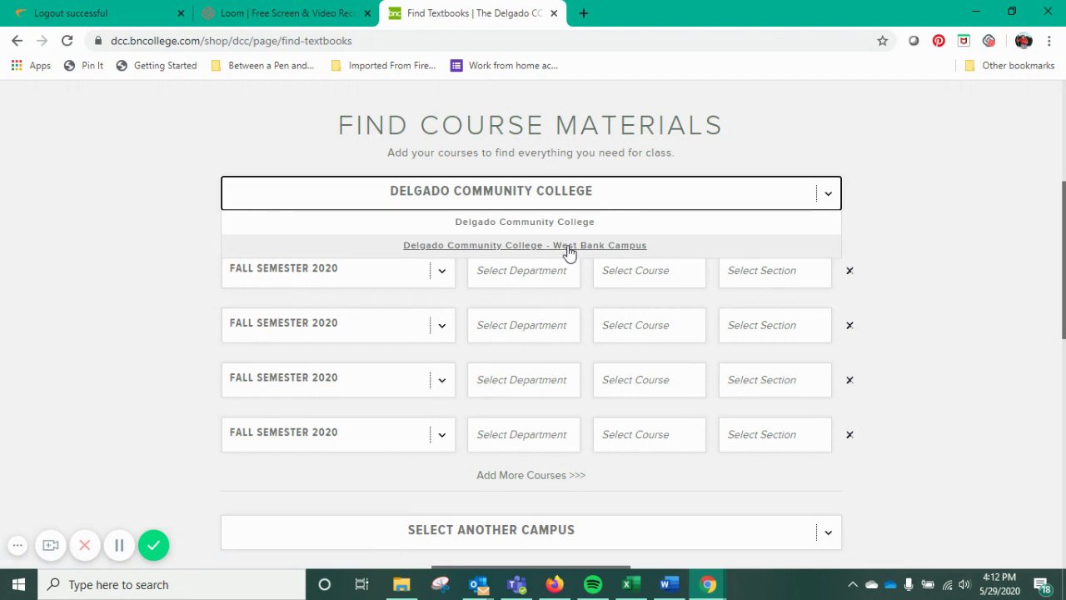
{"action": "left_click", "coordinate": [630, 194]}
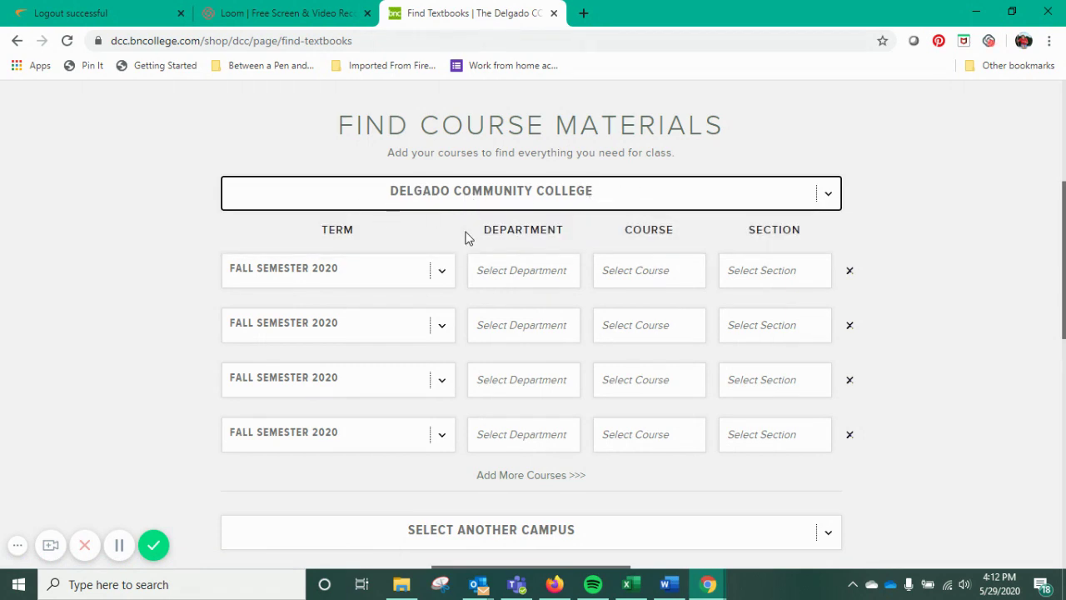
{"action": "left_click", "coordinate": [442, 277]}
{"action": "left_click", "coordinate": [442, 277]}
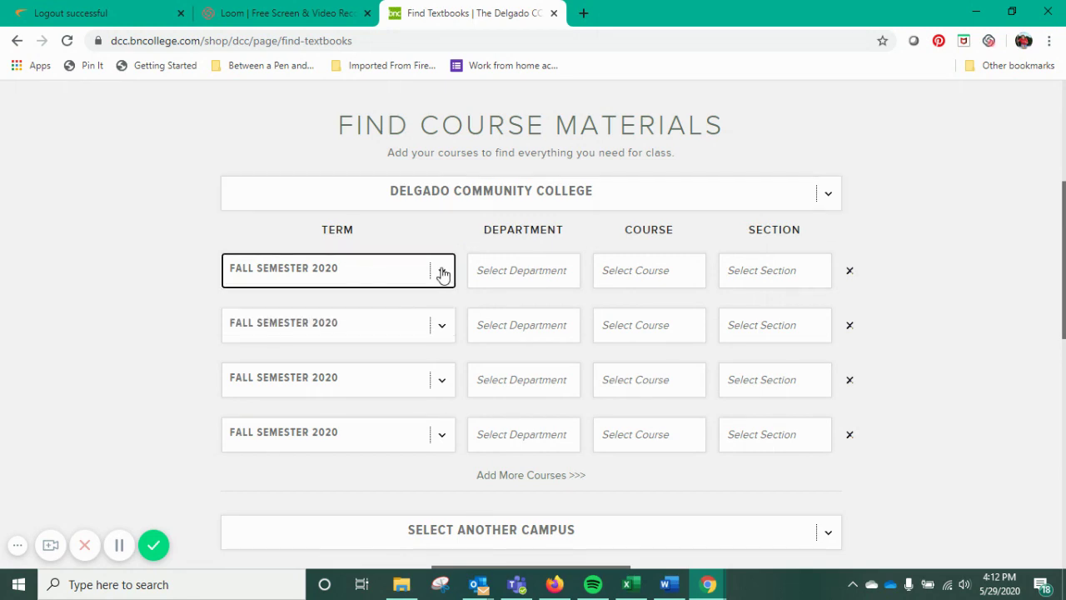
{"action": "double_click", "coordinate": [443, 276]}
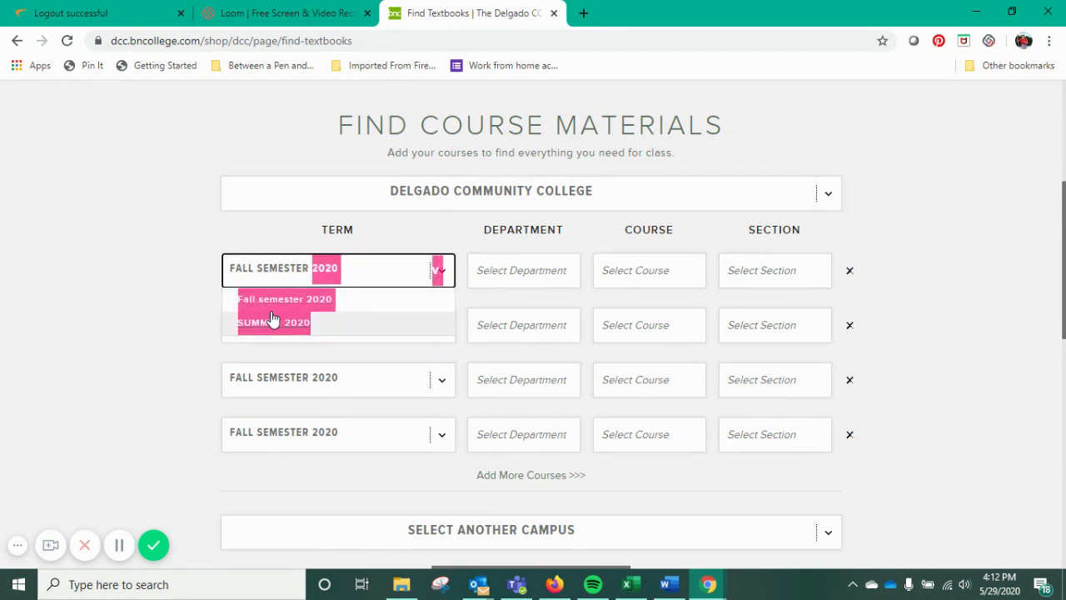
{"action": "left_click", "coordinate": [279, 321]}
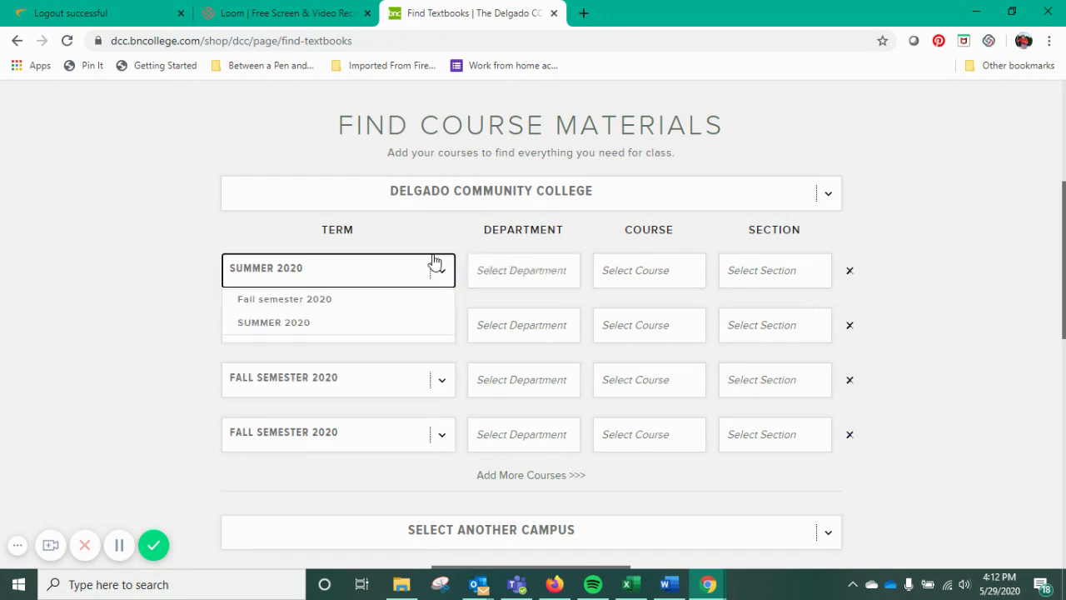
- Choose AH as the first course row's department
{"action": "left_click", "coordinate": [534, 270]}
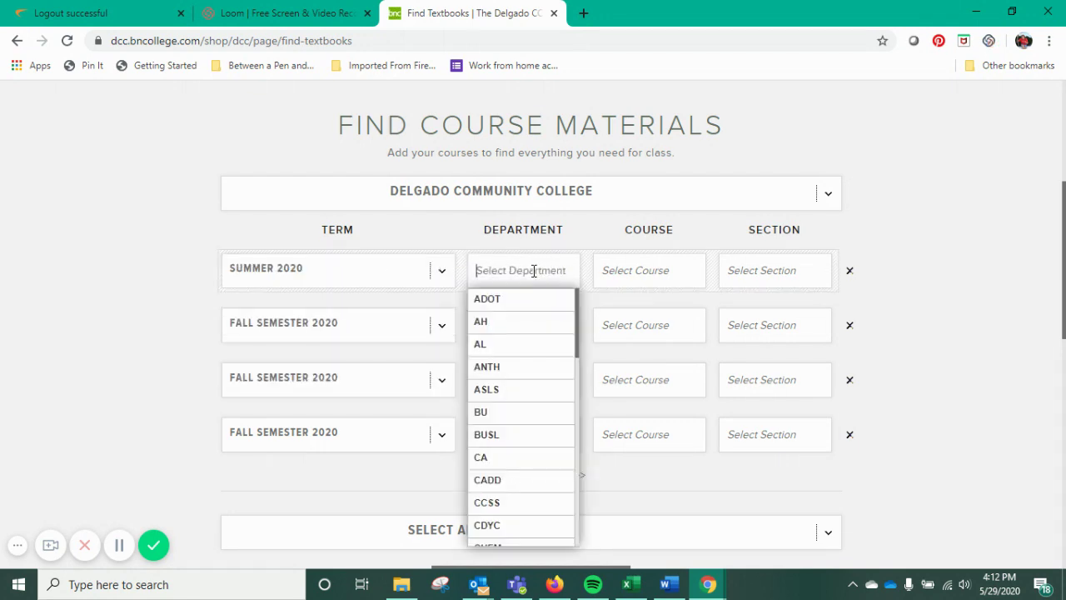
{"action": "scroll", "coordinate": [562, 354], "scroll_direction": "down", "scroll_amount": 10}
{"action": "scroll", "coordinate": [564, 358], "scroll_direction": "down", "scroll_amount": 3}
{"action": "scroll", "coordinate": [554, 380], "scroll_direction": "up", "scroll_amount": 12}
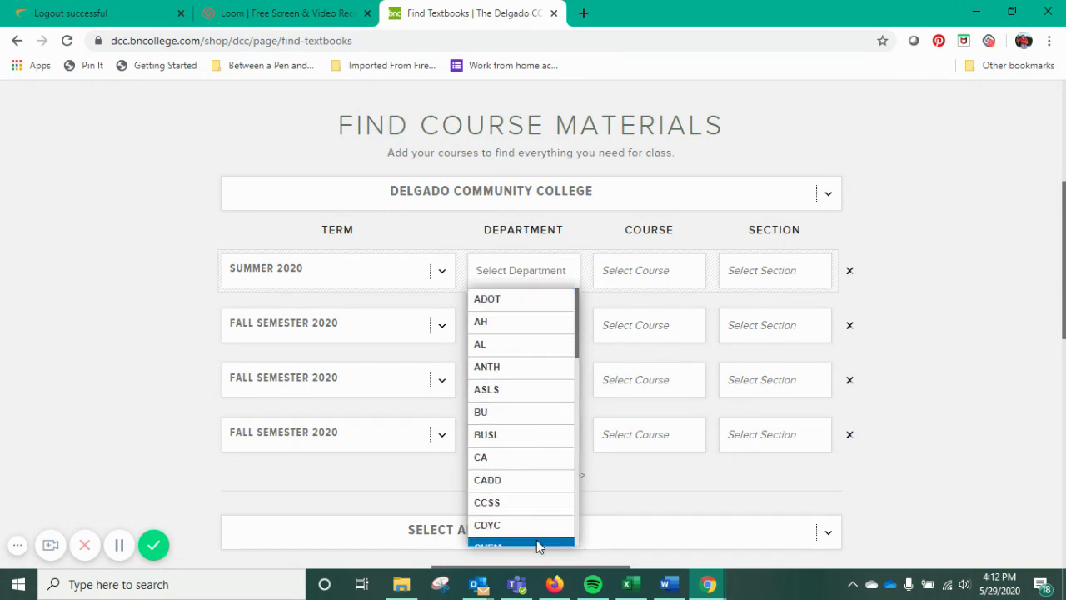
{"action": "left_click", "coordinate": [516, 322]}
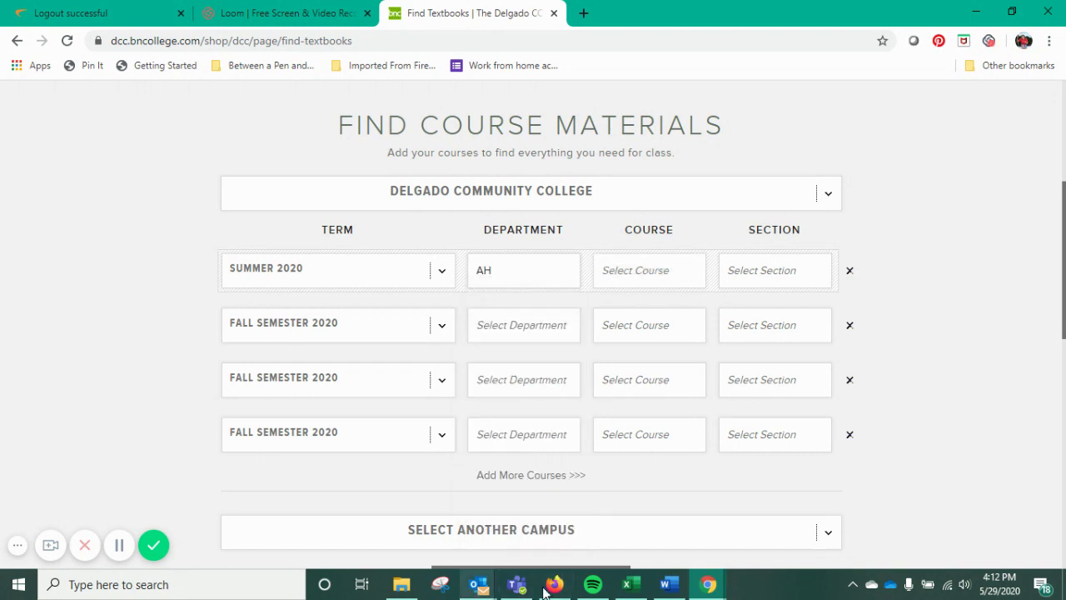
{"action": "left_click", "coordinate": [554, 584]}
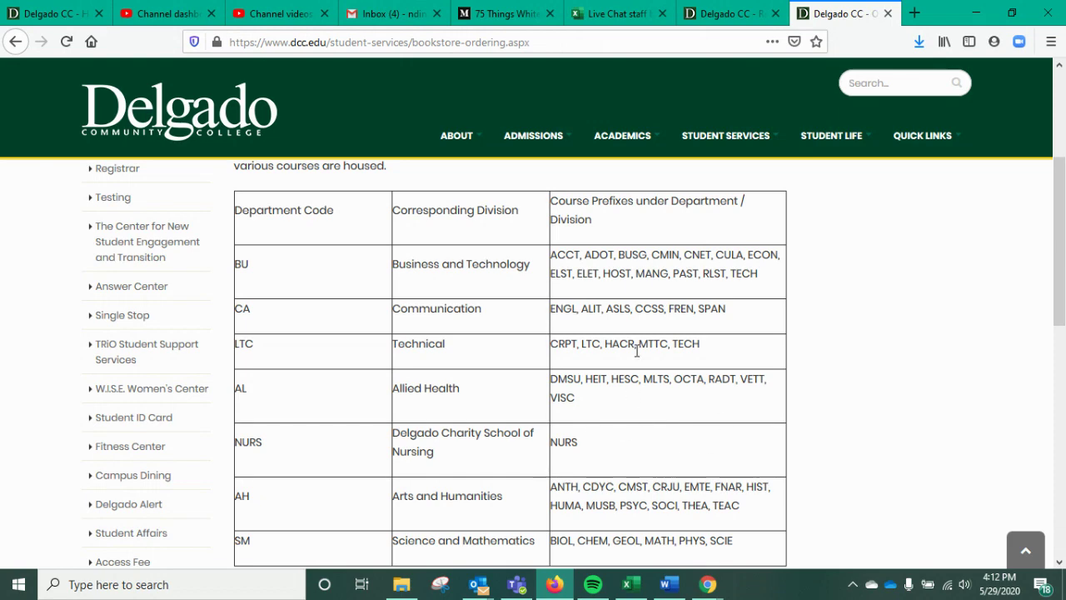
{"action": "scroll", "coordinate": [645, 358], "scroll_direction": "down", "scroll_amount": 4}
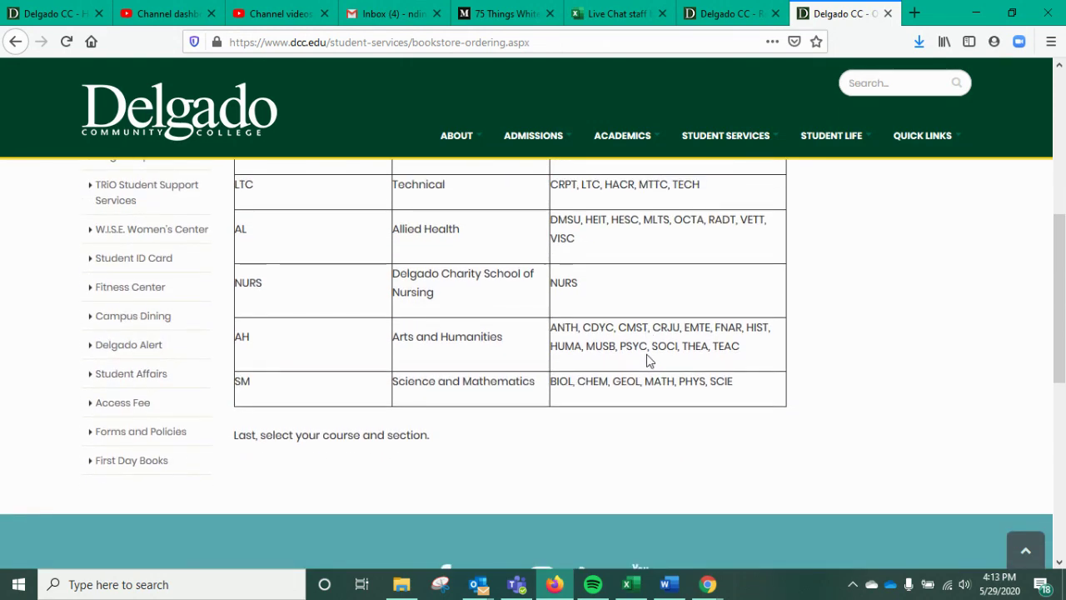
{"action": "scroll", "coordinate": [647, 362], "scroll_direction": "up", "scroll_amount": 2}
{"action": "scroll", "coordinate": [709, 333], "scroll_direction": "up", "scroll_amount": 4}
{"action": "scroll", "coordinate": [298, 359], "scroll_direction": "down", "scroll_amount": 2}
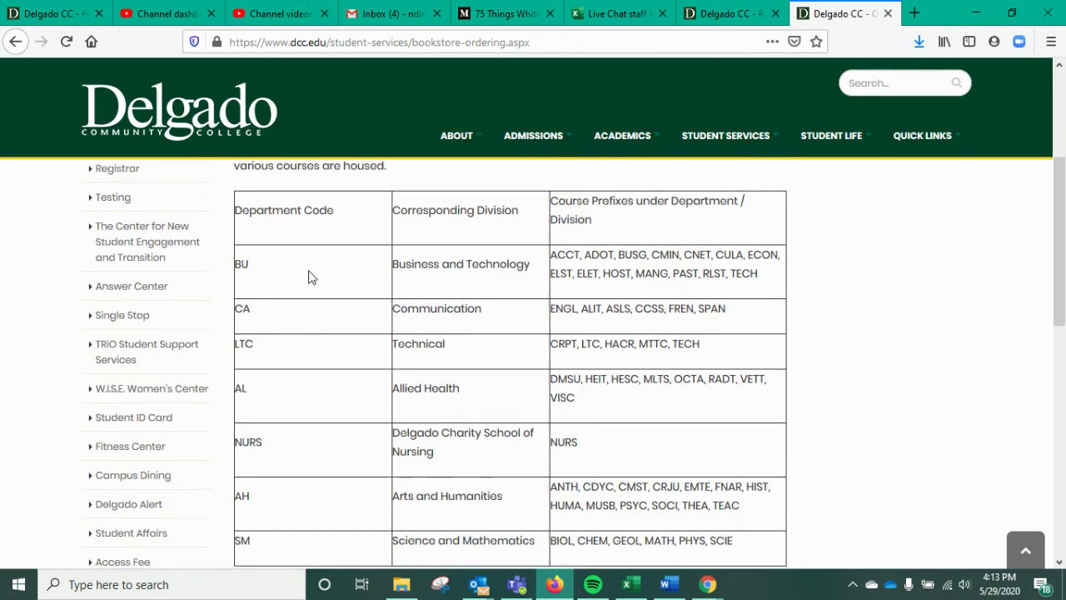
{"action": "scroll", "coordinate": [306, 277], "scroll_direction": "up", "scroll_amount": 6}
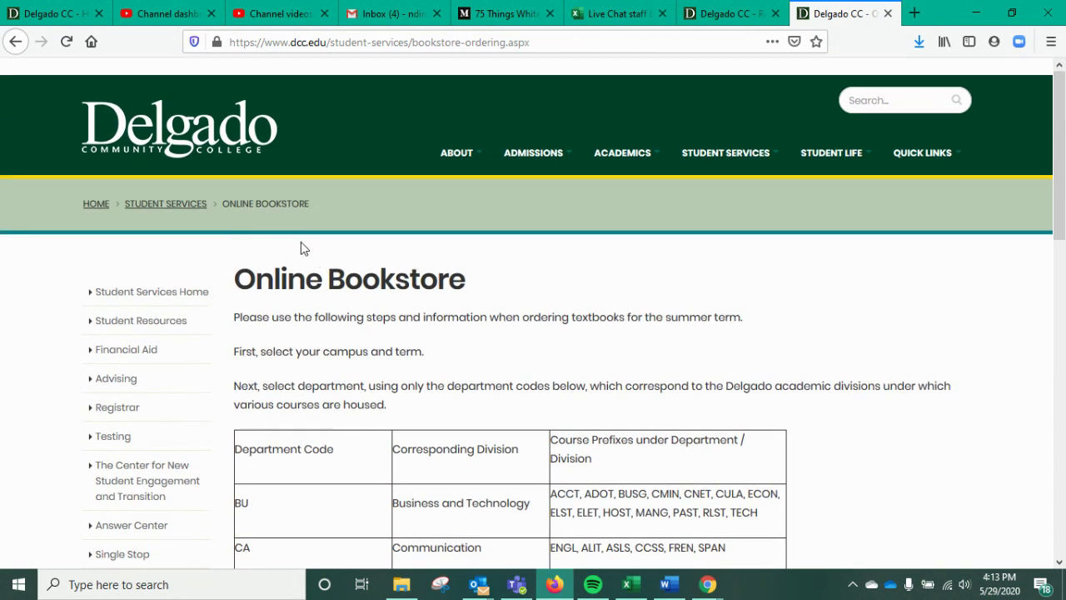
{"action": "scroll", "coordinate": [571, 308], "scroll_direction": "down", "scroll_amount": 5}
{"action": "scroll", "coordinate": [574, 308], "scroll_direction": "down", "scroll_amount": 2}
{"action": "mouse_move", "coordinate": [708, 584]}
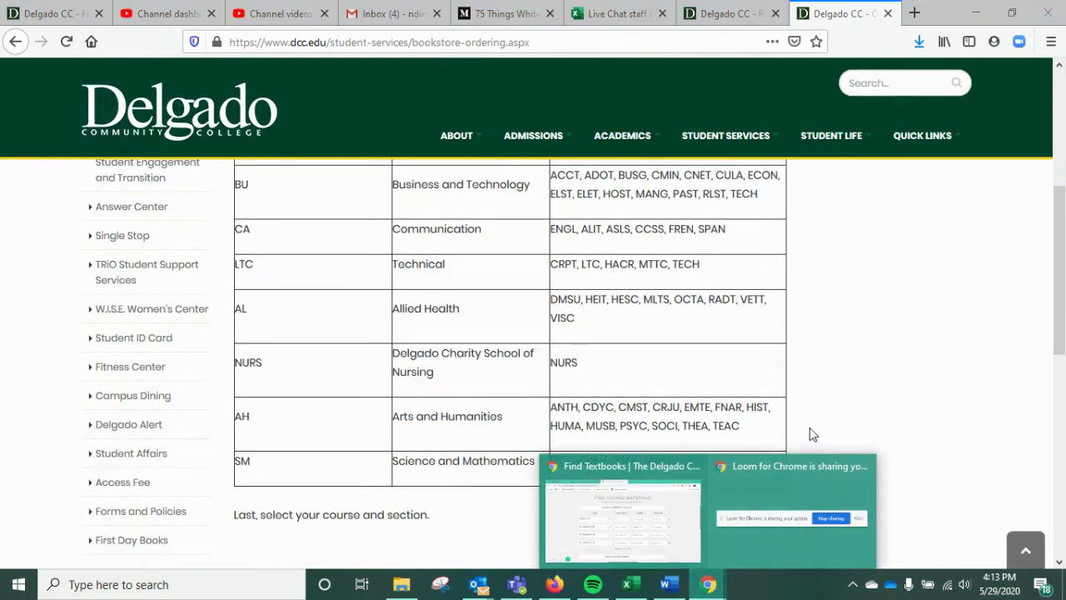
- Complete the first row as AH course CMST 130, section ALL
{"action": "left_click", "coordinate": [623, 516]}
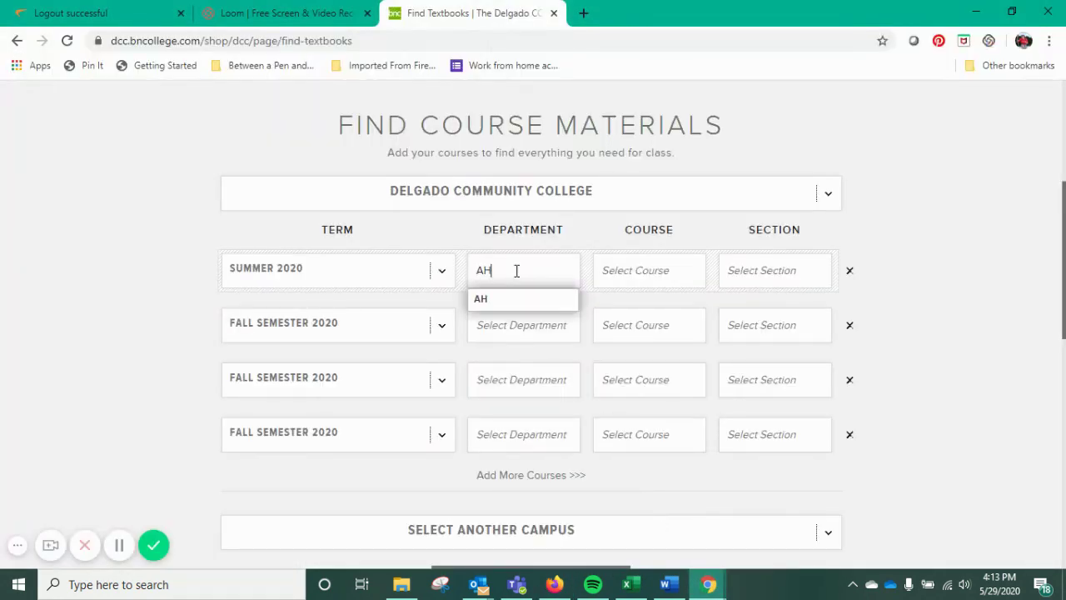
{"action": "left_click", "coordinate": [505, 330]}
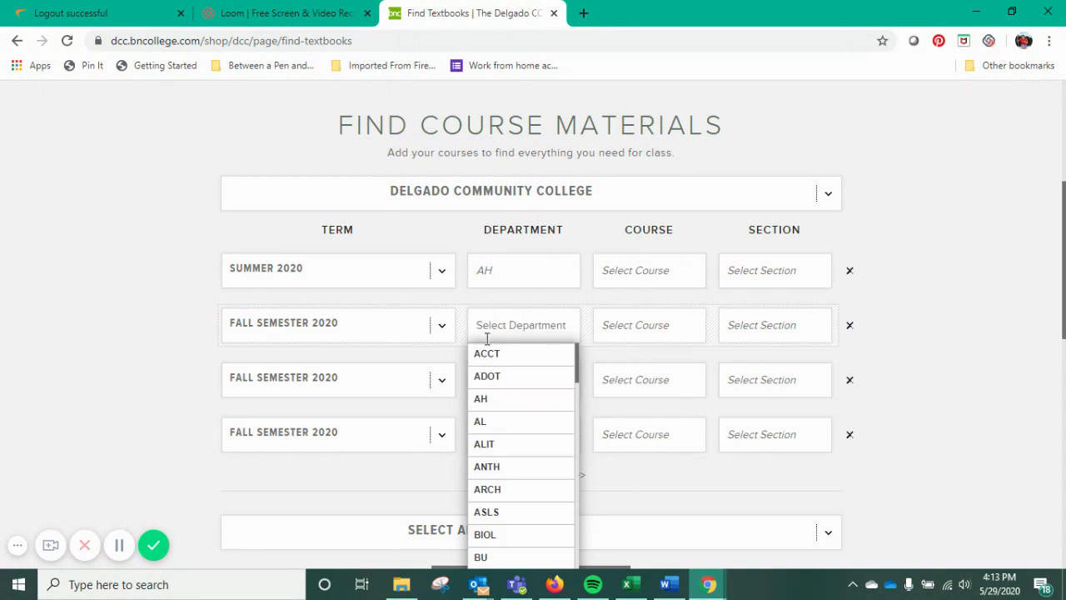
{"action": "left_click", "coordinate": [643, 270]}
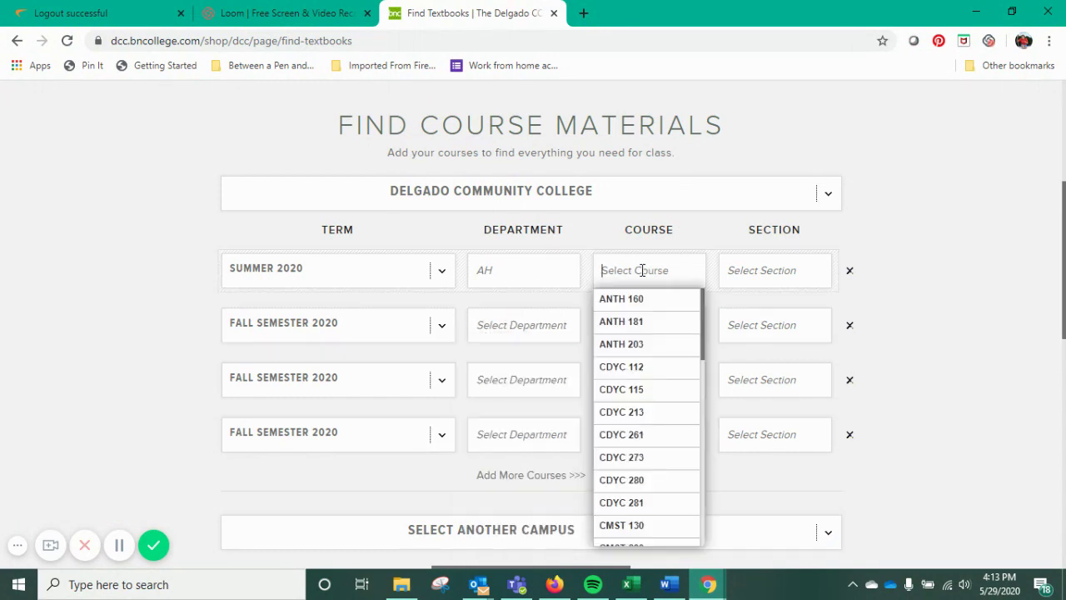
{"action": "scroll", "coordinate": [671, 379], "scroll_direction": "down", "scroll_amount": 3}
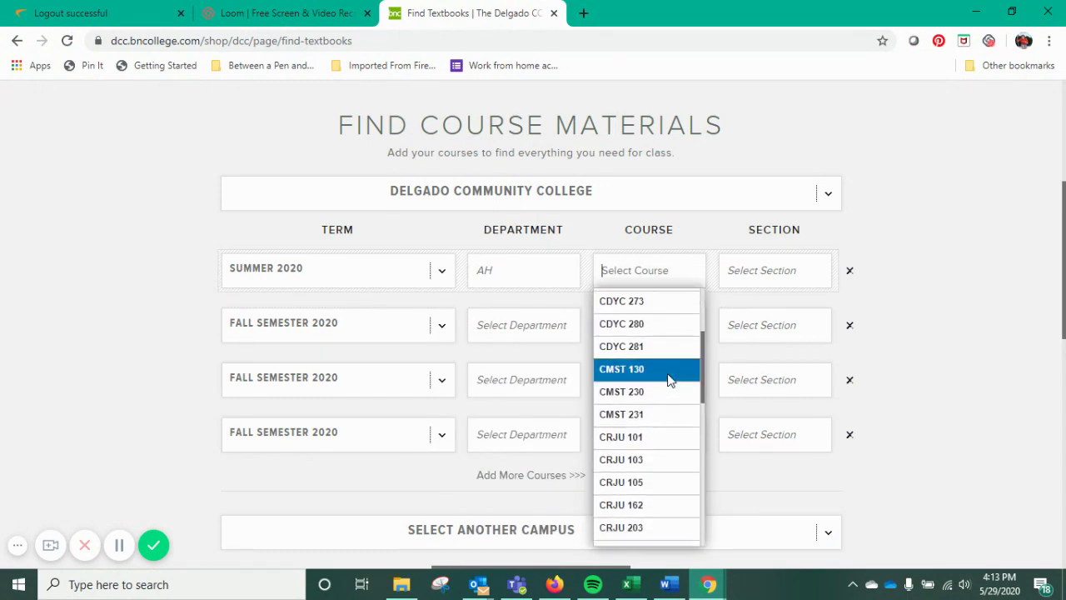
{"action": "left_click", "coordinate": [731, 276]}
{"action": "left_click", "coordinate": [743, 299]}
- Set the second row to SUMMER 2020, SM, BIOL 101, section ALL
{"action": "left_click", "coordinate": [405, 338]}
{"action": "left_click", "coordinate": [297, 383]}
{"action": "left_click", "coordinate": [533, 327]}
{"action": "scroll", "coordinate": [555, 404], "scroll_direction": "down", "scroll_amount": 10}
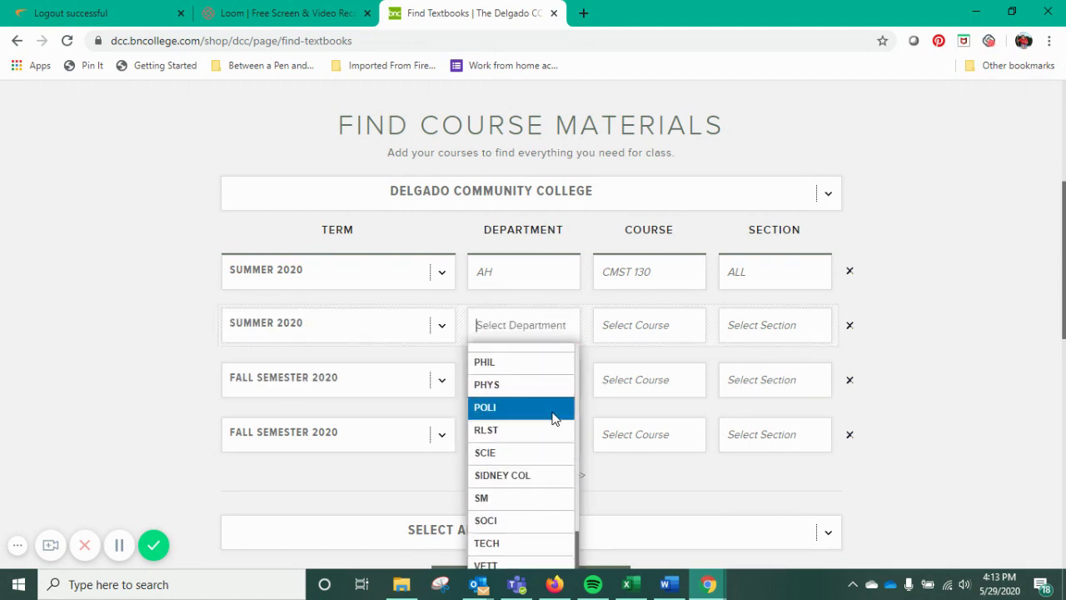
{"action": "left_click", "coordinate": [680, 332]}
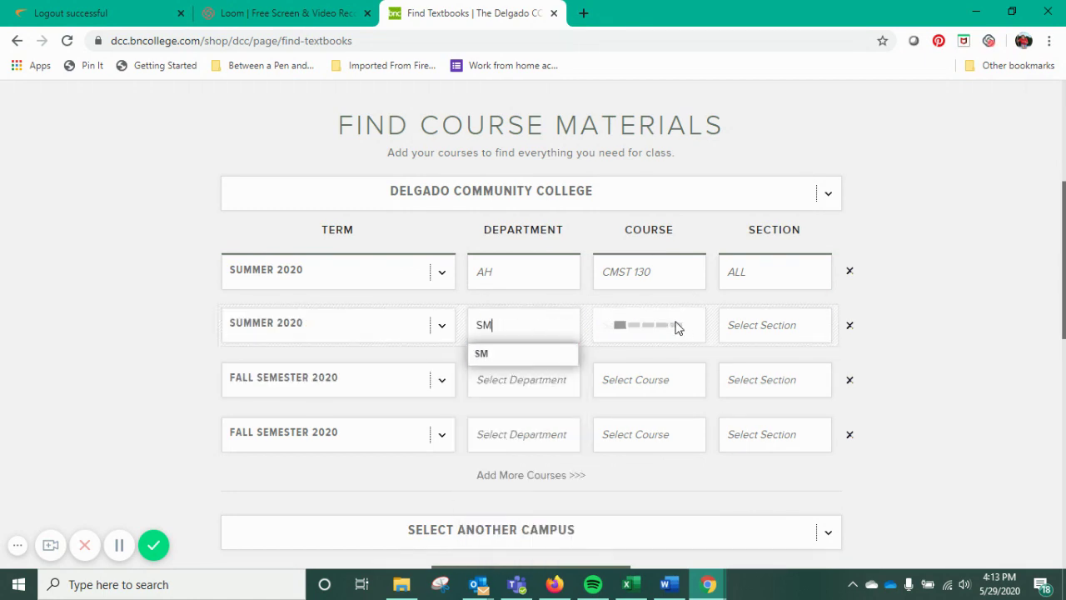
{"action": "left_click", "coordinate": [788, 323]}
{"action": "left_click", "coordinate": [754, 356]}
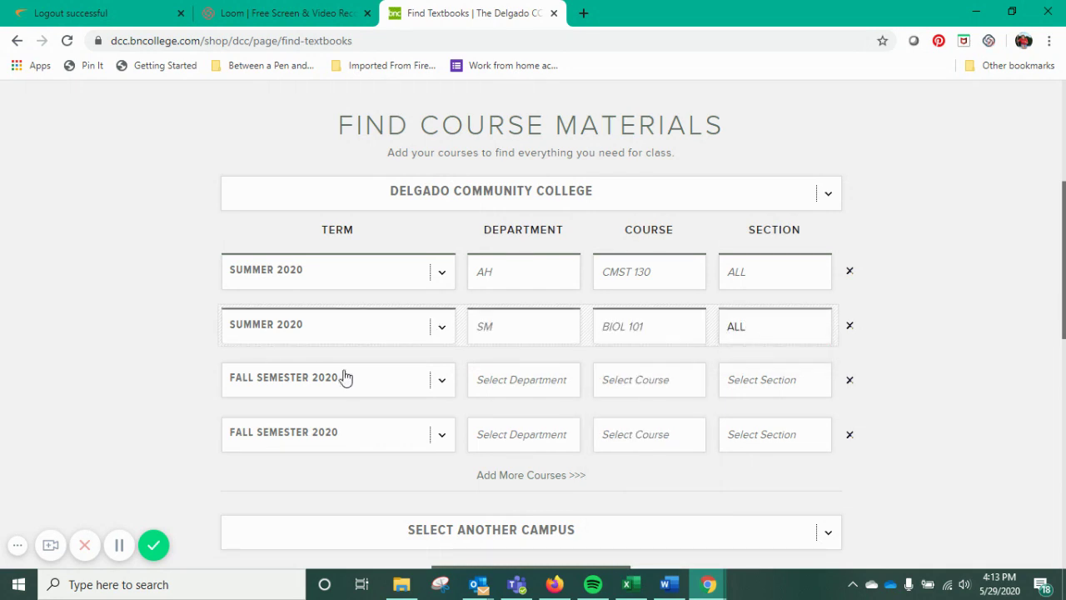
- Set the third row to SUMMER 2020, CA, CCSS 107, section ALL
{"action": "left_click", "coordinate": [398, 379]}
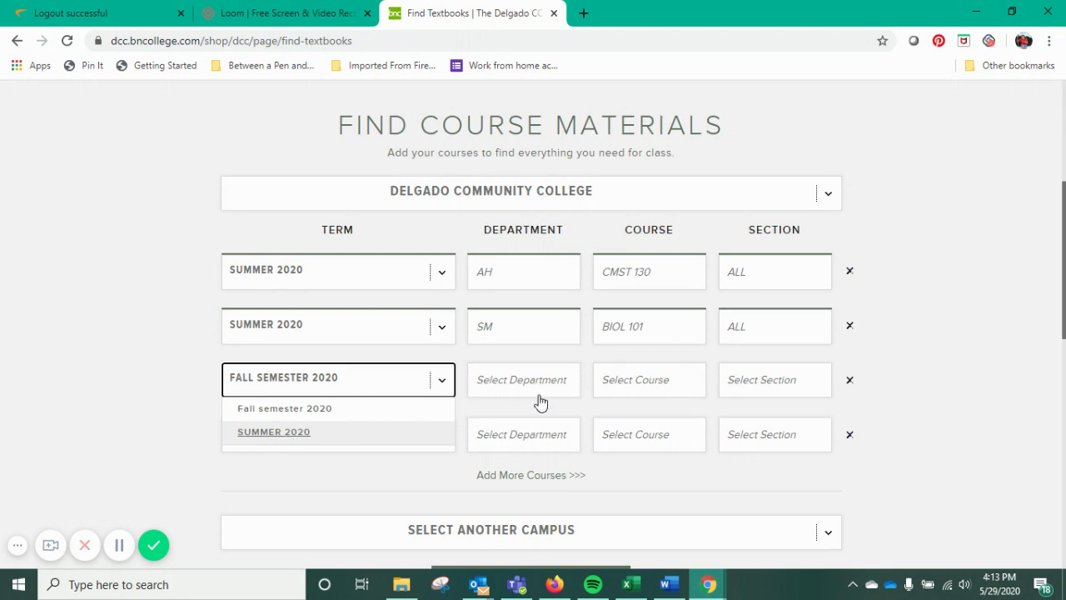
{"action": "left_click", "coordinate": [516, 379]}
{"action": "left_click", "coordinate": [516, 376]}
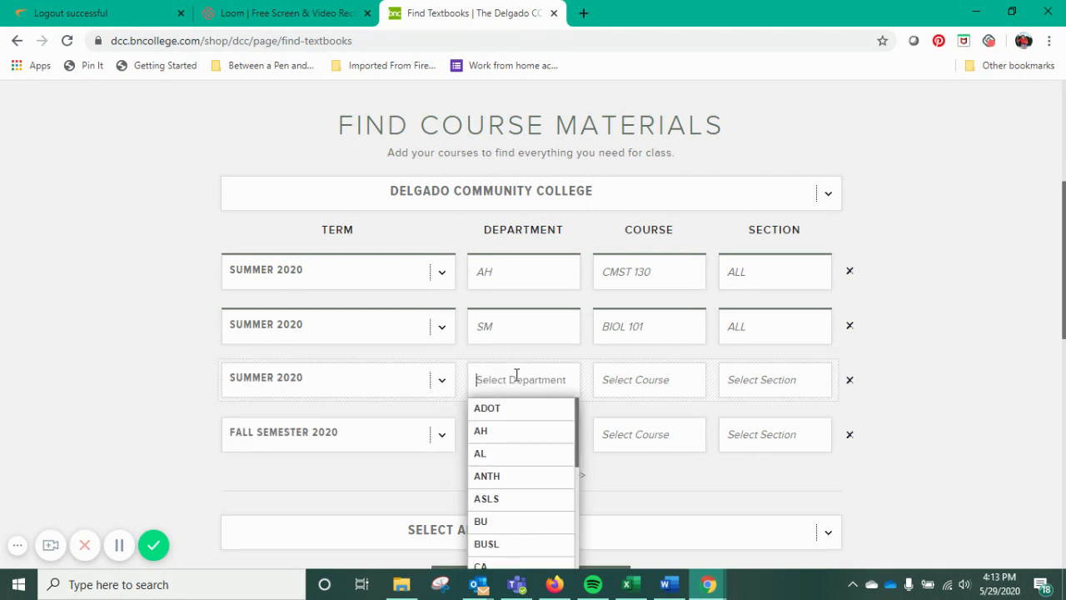
{"action": "scroll", "coordinate": [547, 433], "scroll_direction": "down", "scroll_amount": 2}
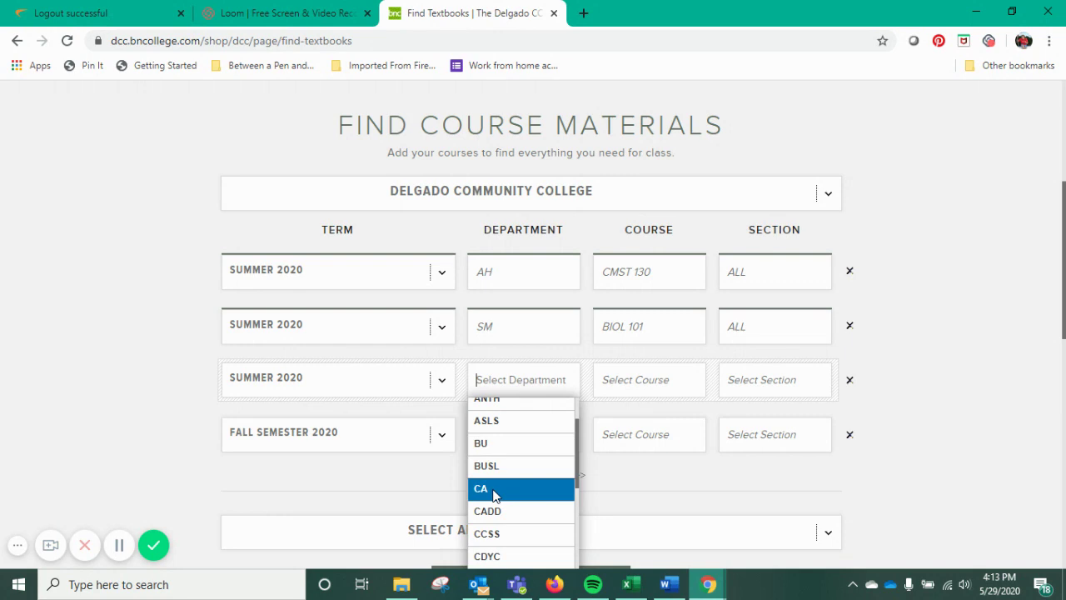
{"action": "type", "text": "CA"}
{"action": "left_click", "coordinate": [638, 381]}
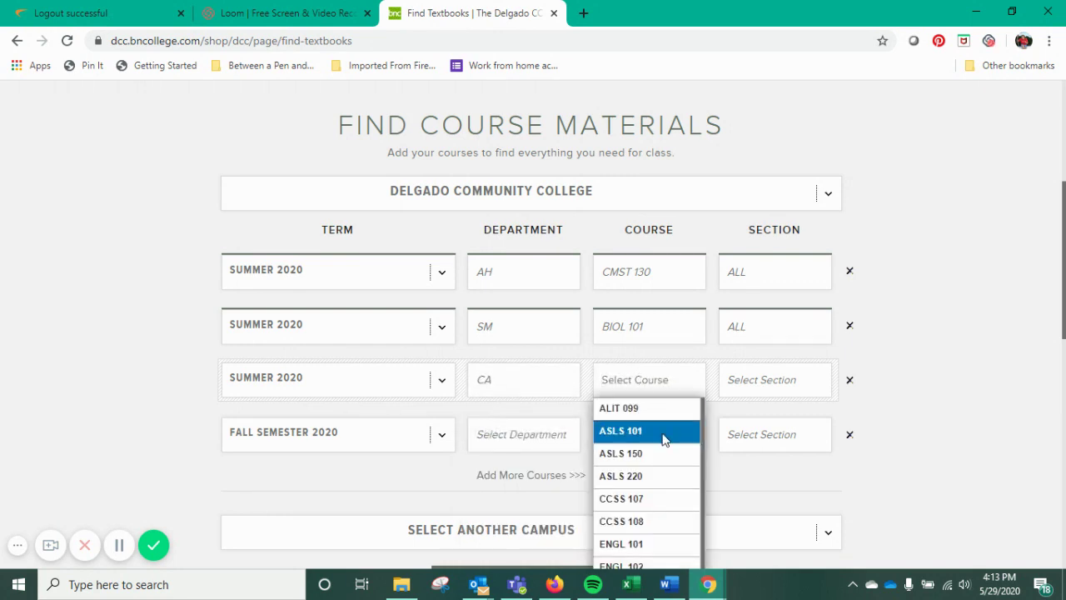
{"action": "key", "text": "Return"}
{"action": "left_click", "coordinate": [756, 380]}
{"action": "type", "text": "ALL"}
{"action": "left_click", "coordinate": [750, 408]}
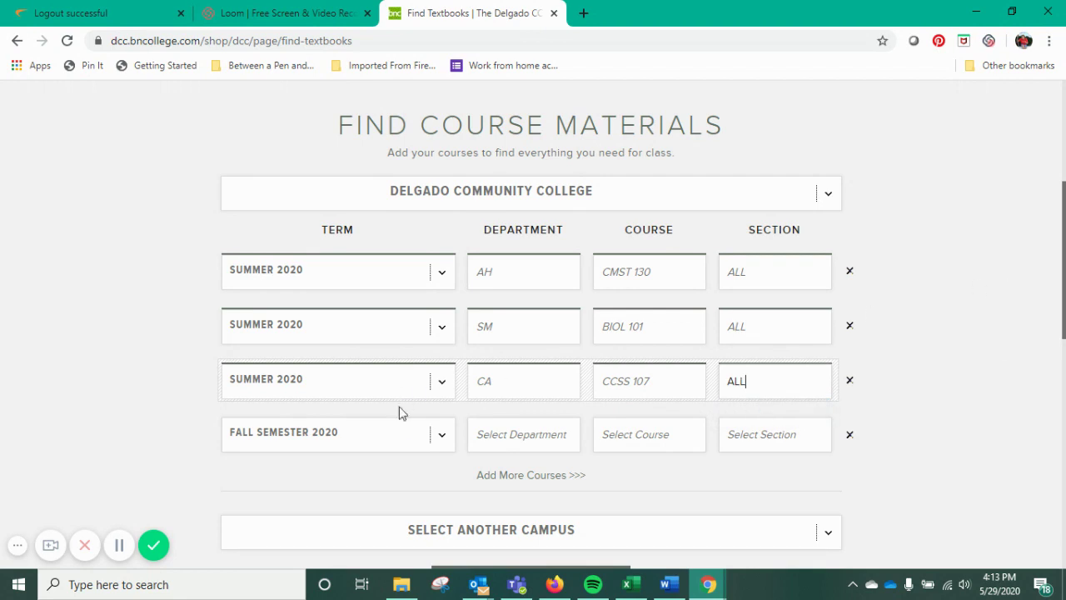
- Set the fourth row to SUMMER 2020, BU, ACCT 111, section 101
{"action": "left_click", "coordinate": [409, 436]}
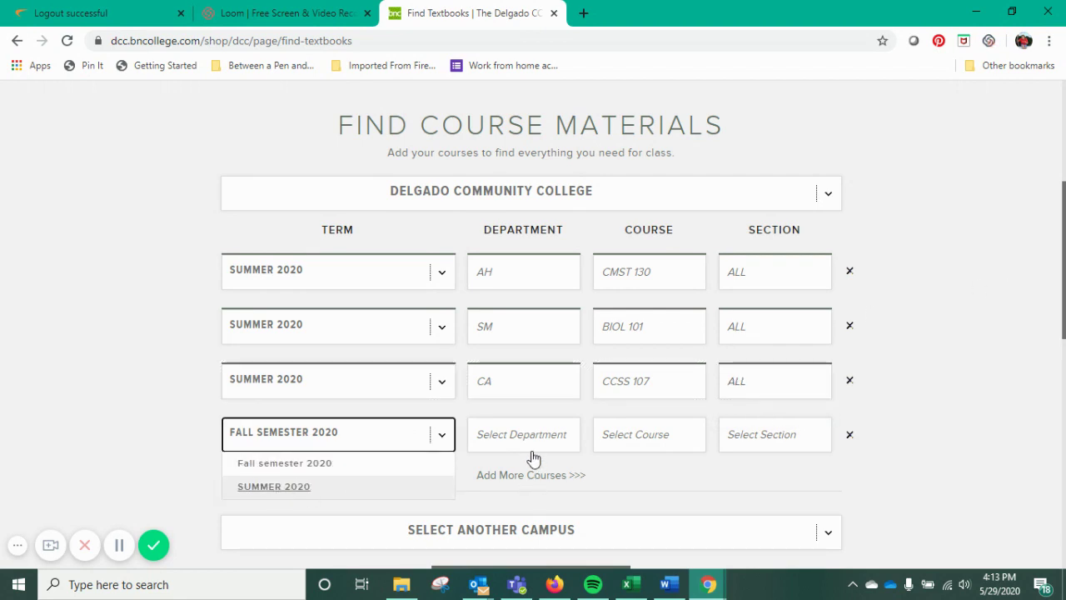
{"action": "left_click", "coordinate": [274, 488]}
{"action": "left_click", "coordinate": [499, 436]}
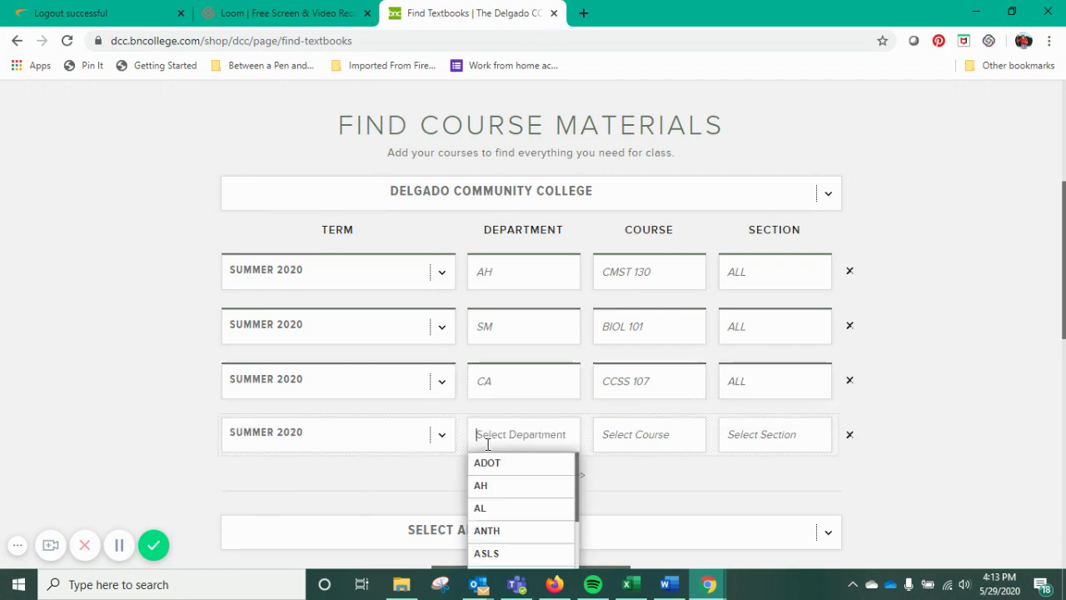
{"action": "scroll", "coordinate": [504, 522], "scroll_direction": "down", "scroll_amount": 1}
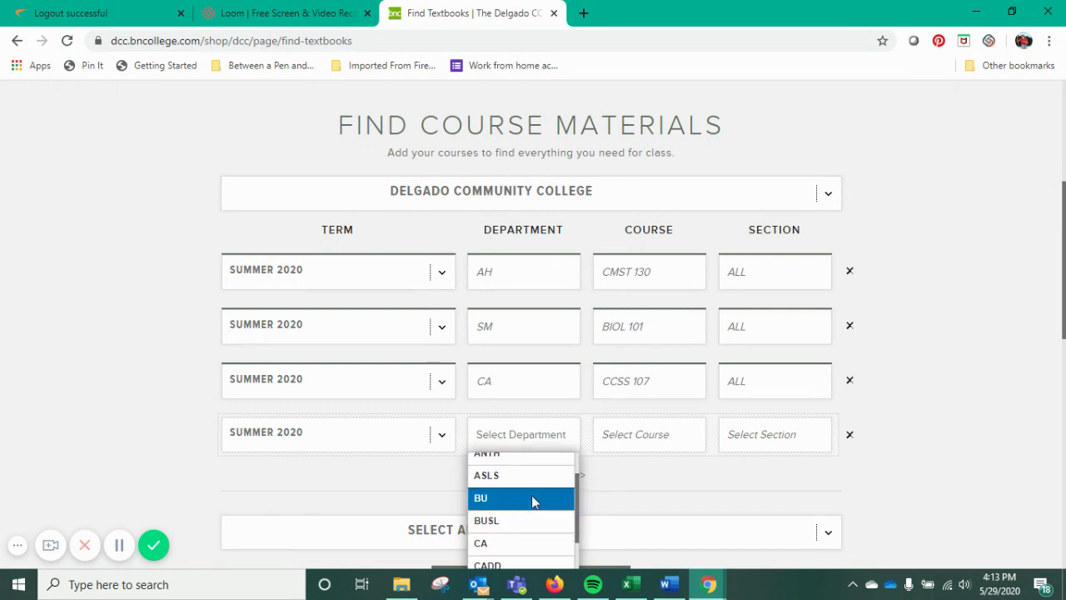
{"action": "left_click", "coordinate": [654, 437]}
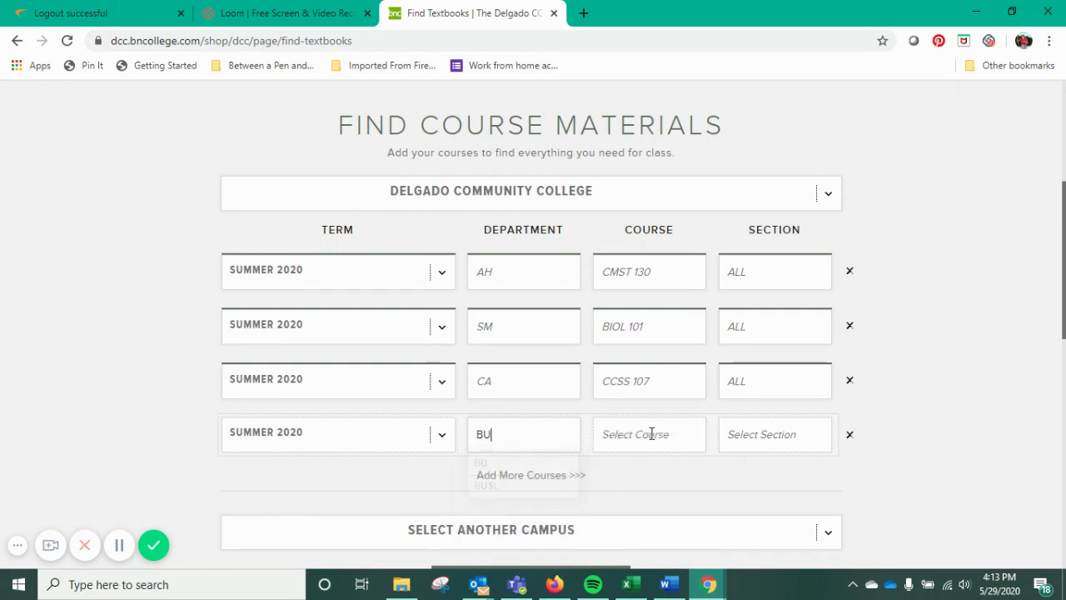
{"action": "left_click", "coordinate": [756, 440]}
{"action": "left_click", "coordinate": [750, 464]}
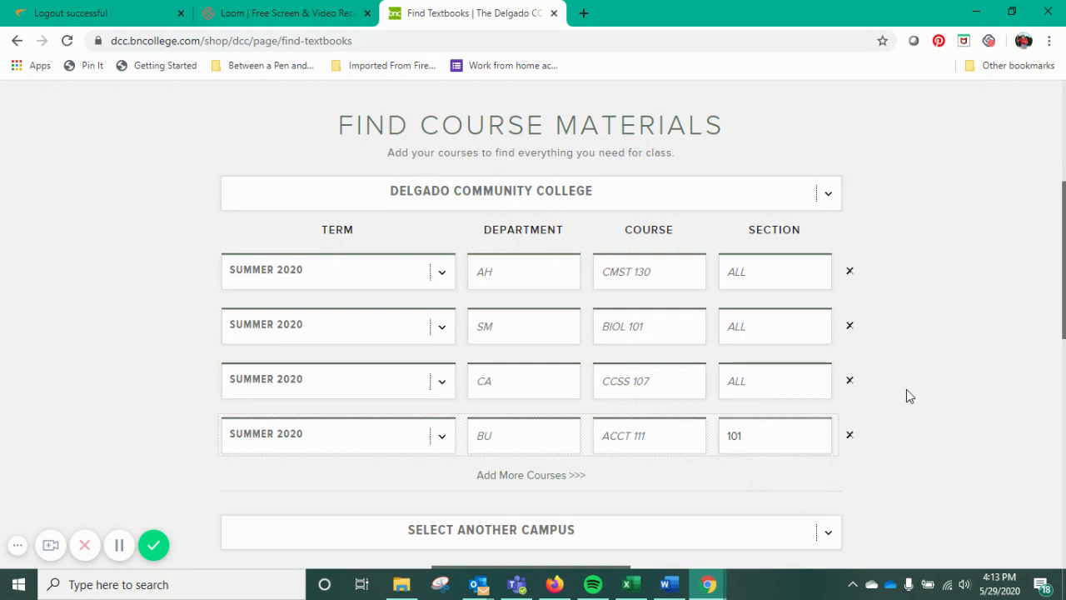
- Request course materials for the 4 listed courses
{"action": "scroll", "coordinate": [894, 400], "scroll_direction": "down", "scroll_amount": 2}
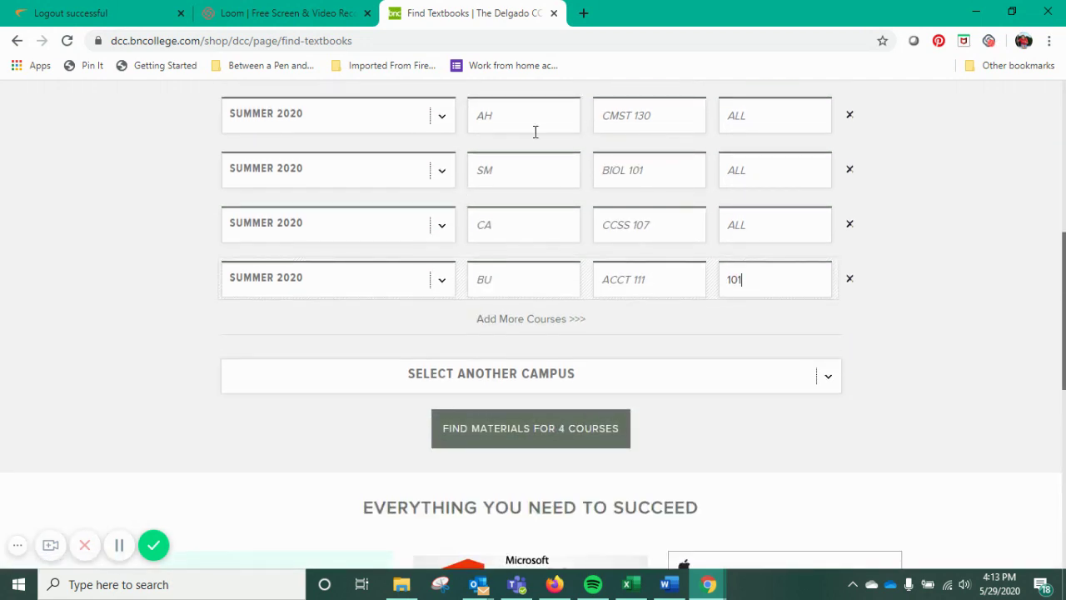
{"action": "left_click", "coordinate": [531, 323]}
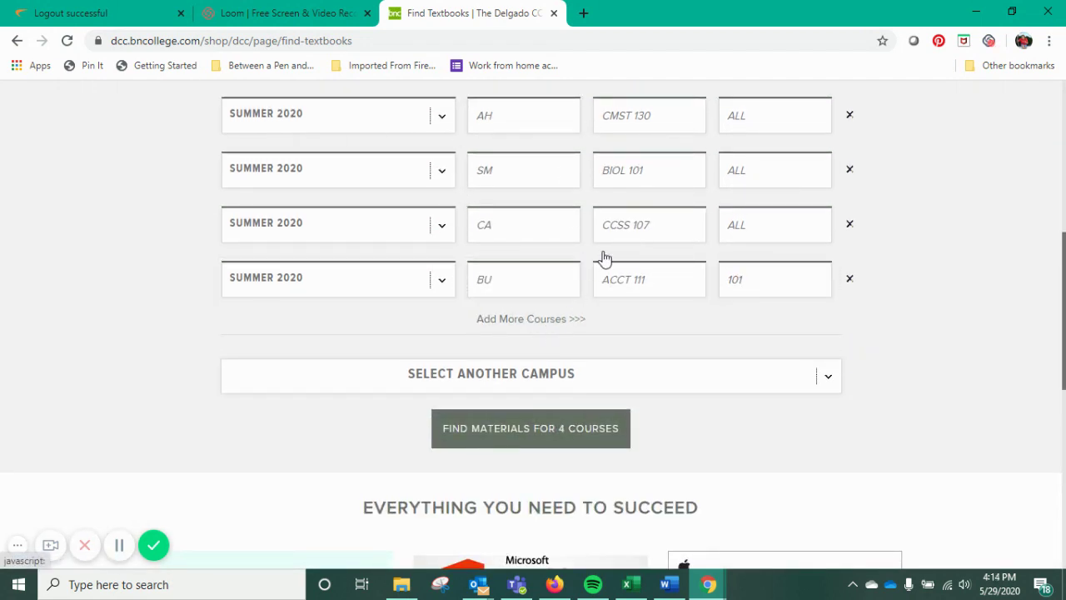
{"action": "left_click", "coordinate": [519, 328]}
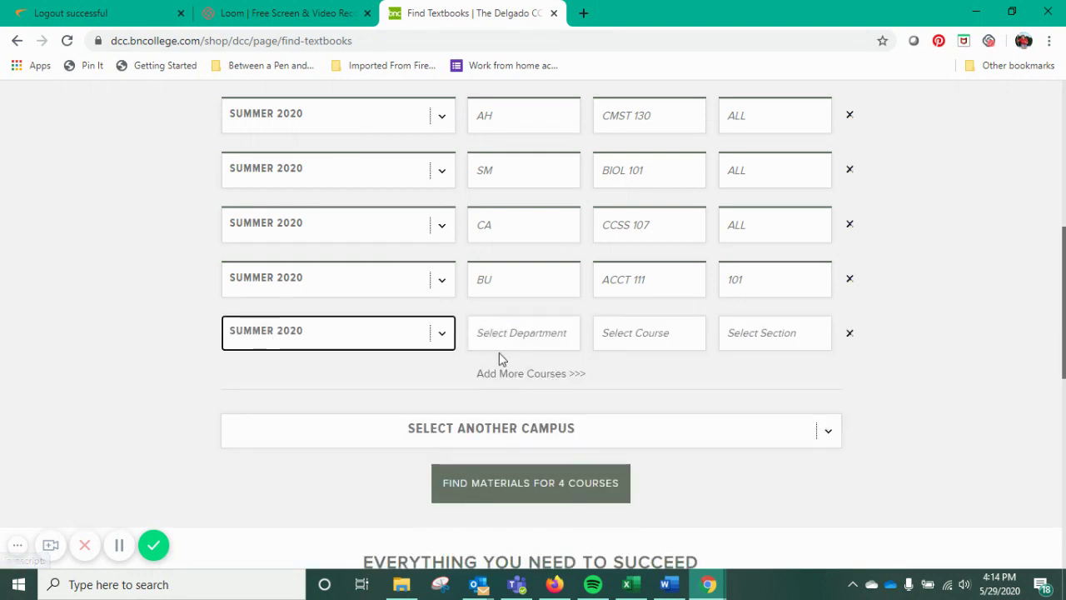
{"action": "left_click", "coordinate": [543, 482]}
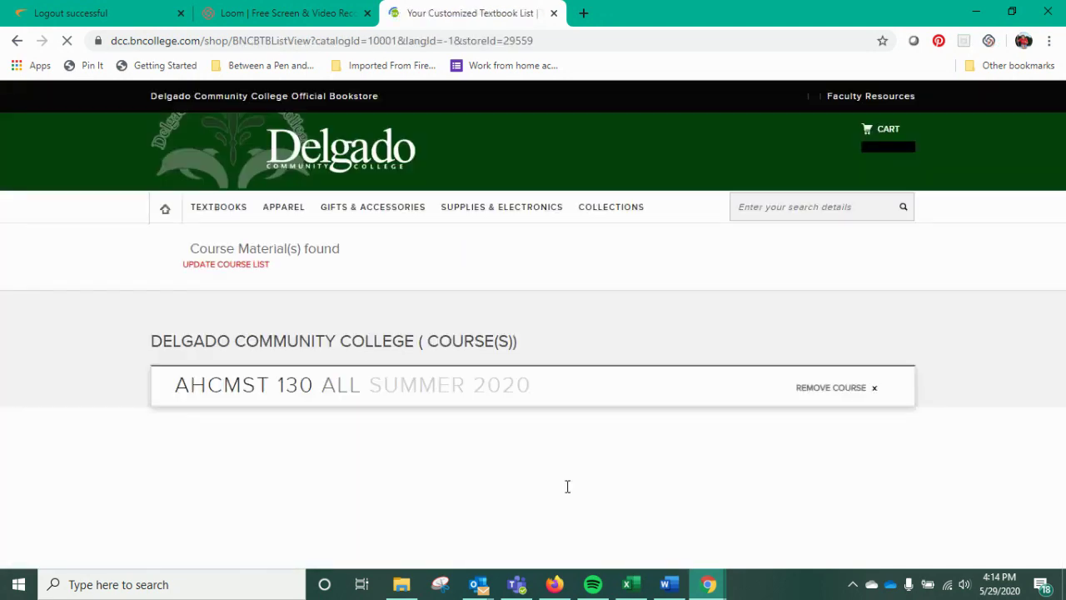
{"action": "scroll", "coordinate": [977, 302], "scroll_direction": "down", "scroll_amount": 3}
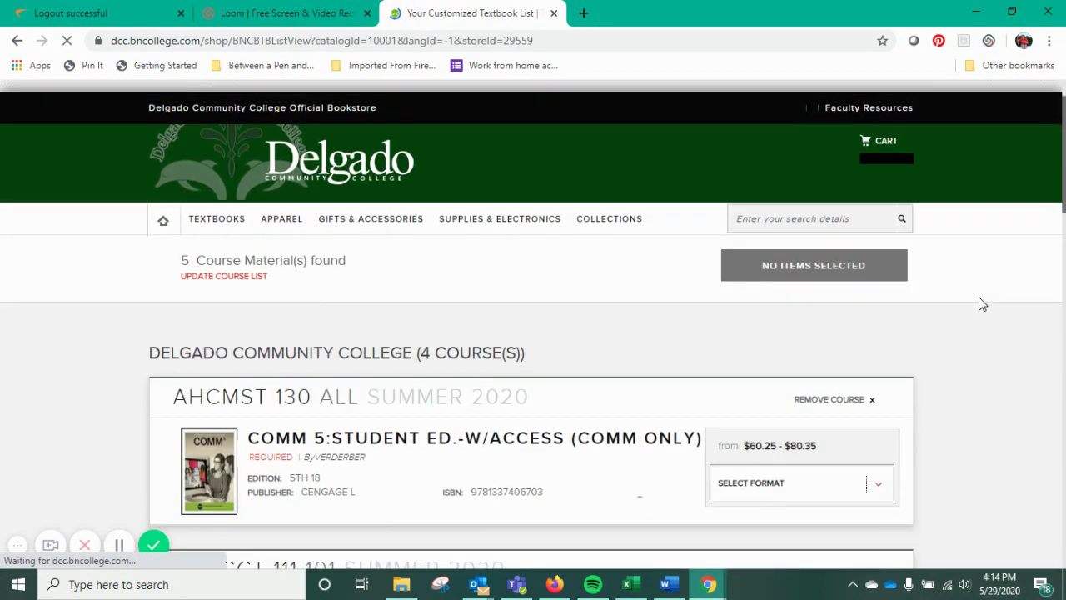
{"action": "scroll", "coordinate": [987, 291], "scroll_direction": "down", "scroll_amount": 1}
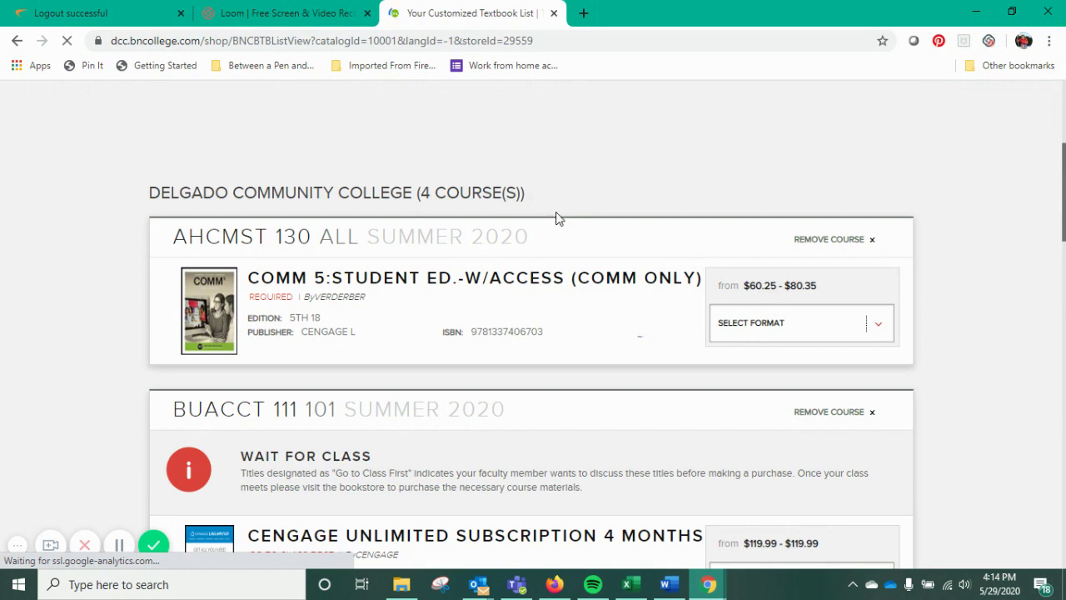
{"action": "scroll", "coordinate": [210, 291], "scroll_direction": "down", "scroll_amount": 2}
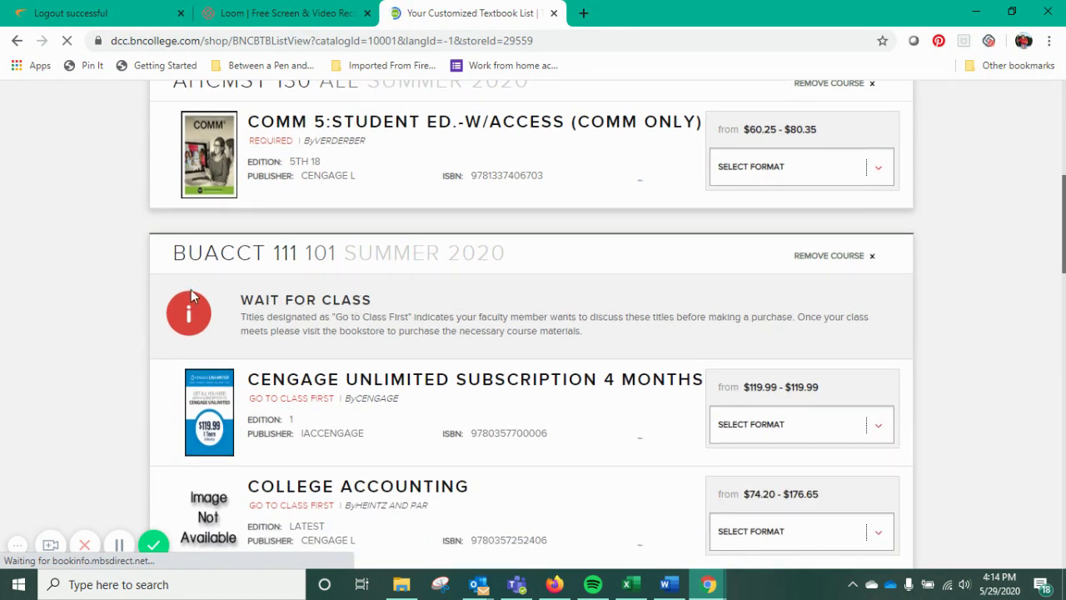
{"action": "scroll", "coordinate": [169, 281], "scroll_direction": "down", "scroll_amount": 1}
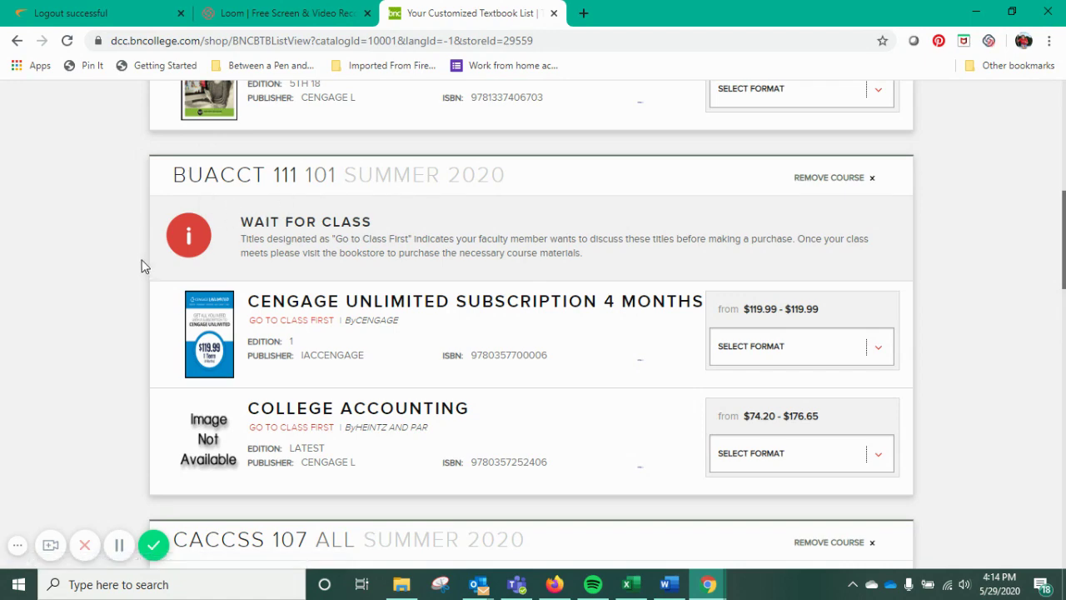
{"action": "scroll", "coordinate": [140, 250], "scroll_direction": "down", "scroll_amount": 2}
{"action": "scroll", "coordinate": [139, 246], "scroll_direction": "down", "scroll_amount": 4}
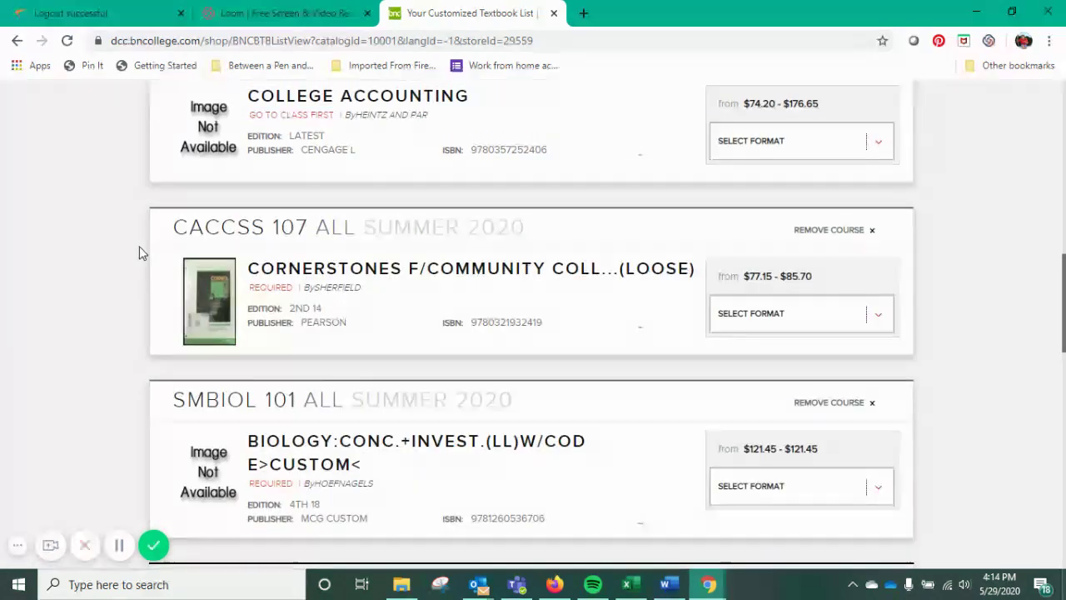
{"action": "scroll", "coordinate": [657, 291], "scroll_direction": "up", "scroll_amount": 2}
{"action": "scroll", "coordinate": [745, 247], "scroll_direction": "up", "scroll_amount": 6}
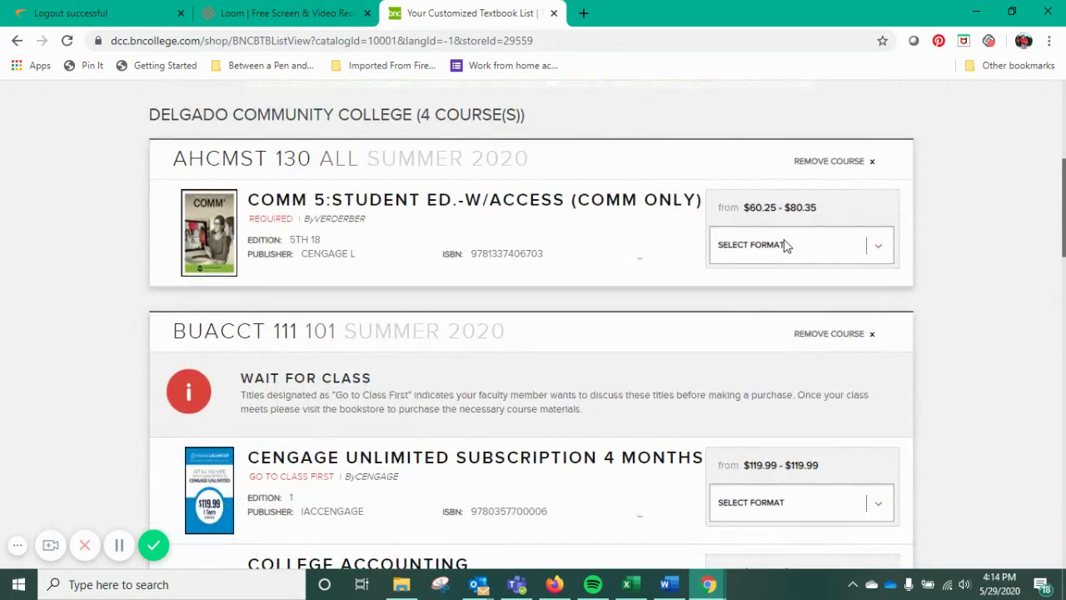
- Choose Buy Used for the COMM 5 textbook at $60.25
{"action": "left_click", "coordinate": [784, 244]}
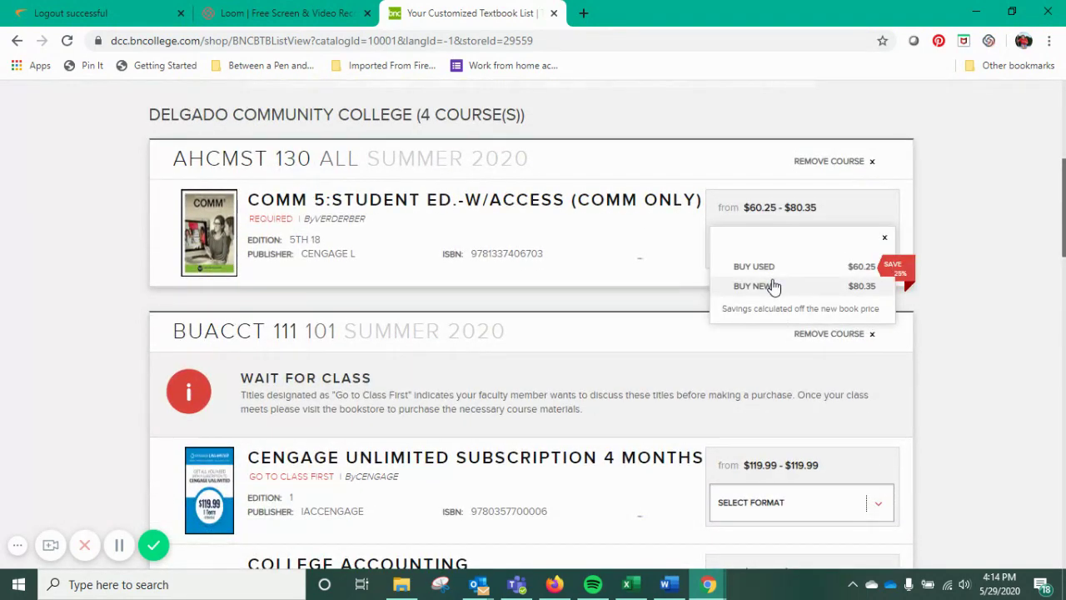
{"action": "left_click", "coordinate": [764, 272]}
{"action": "scroll", "coordinate": [789, 369], "scroll_direction": "down", "scroll_amount": 3}
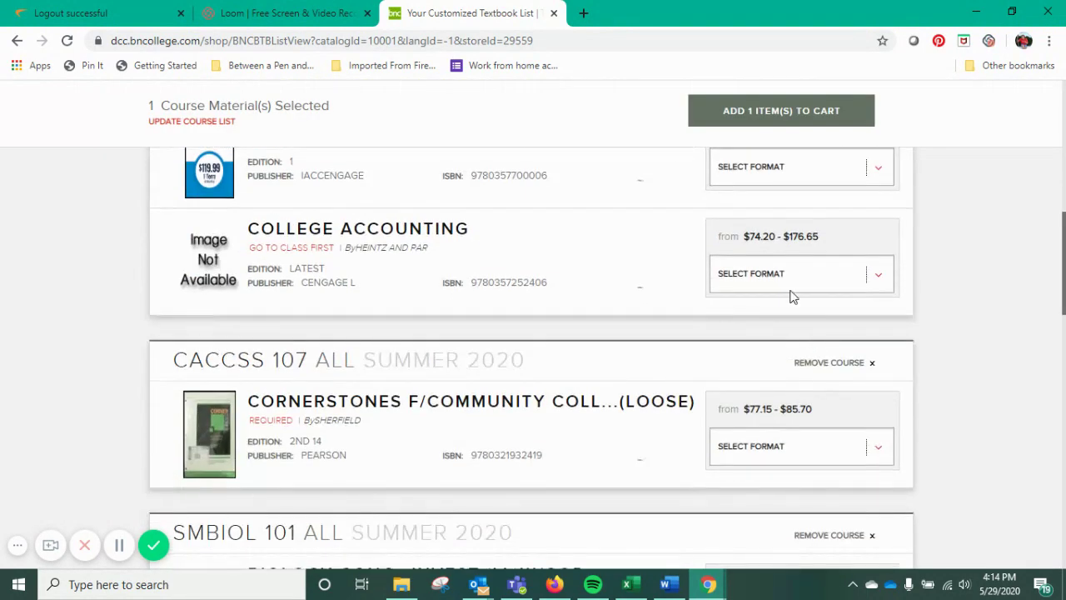
{"action": "left_click", "coordinate": [1036, 450]}
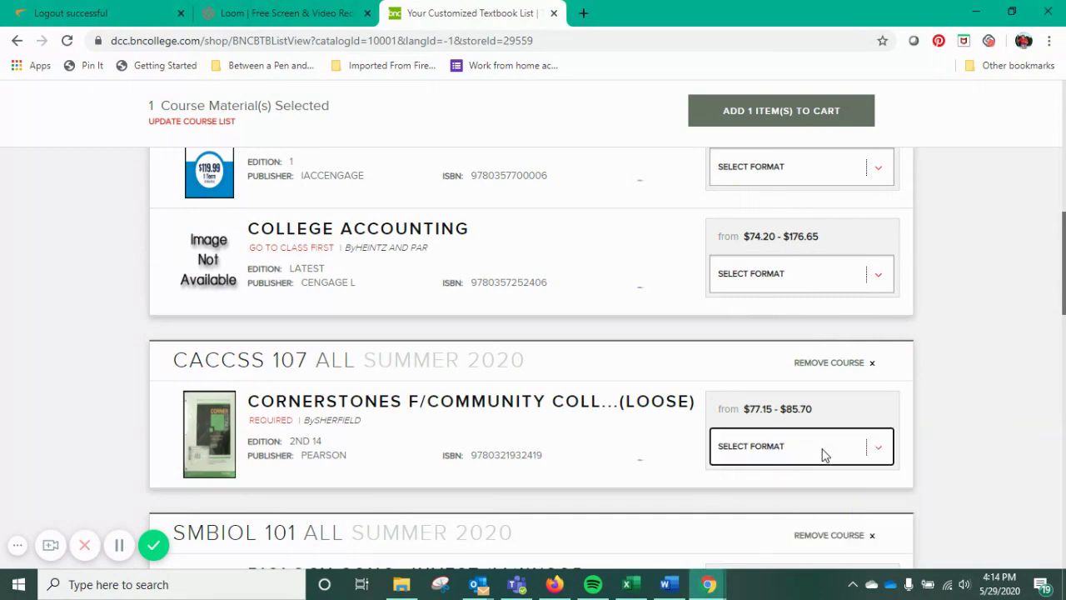
- Set the CACCSS 107 Cornerstones book to Buy New at $85.70
{"action": "left_click", "coordinate": [823, 449]}
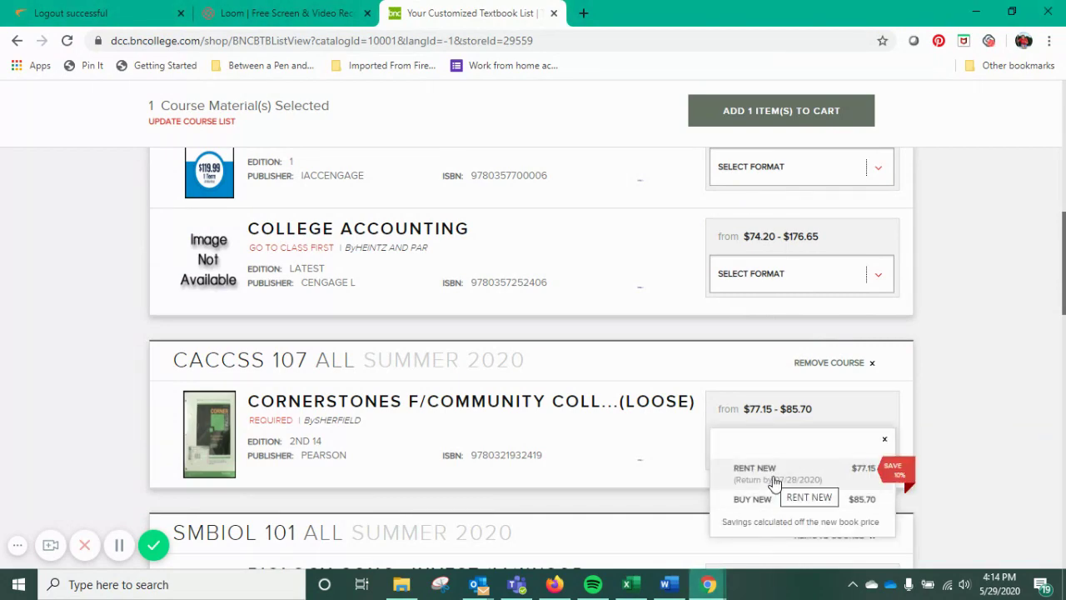
{"action": "left_click", "coordinate": [774, 475]}
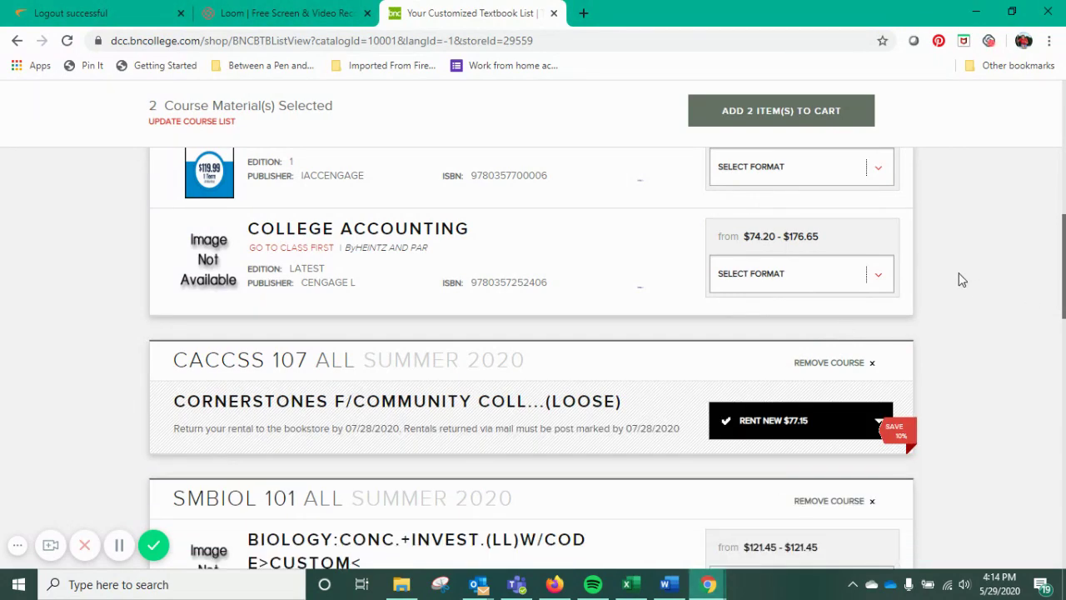
{"action": "scroll", "coordinate": [964, 281], "scroll_direction": "down", "scroll_amount": 4}
{"action": "scroll", "coordinate": [804, 245], "scroll_direction": "up", "scroll_amount": 1}
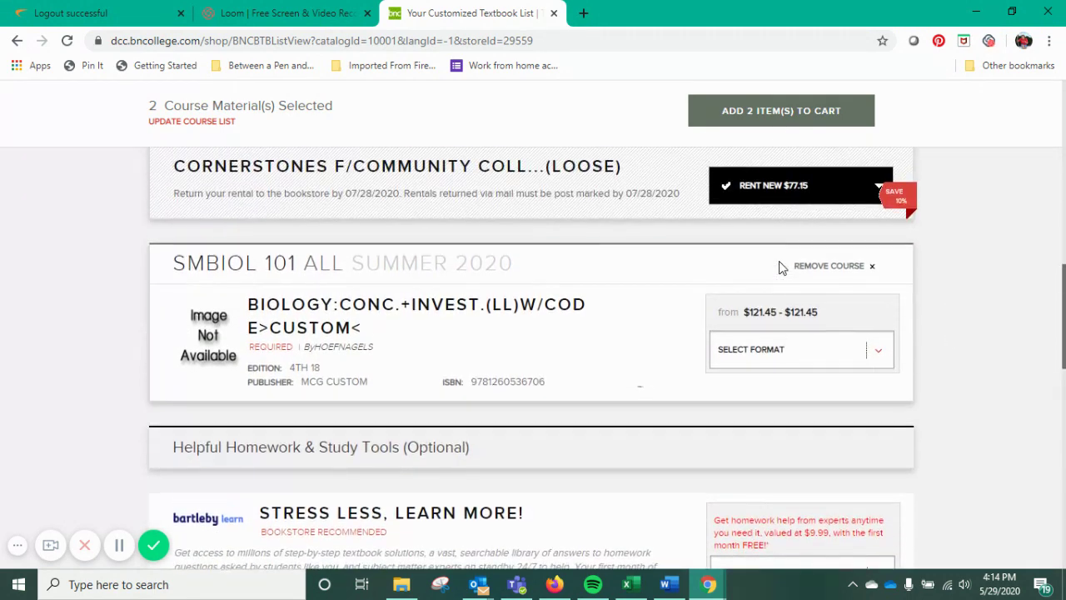
{"action": "left_click", "coordinate": [759, 190]}
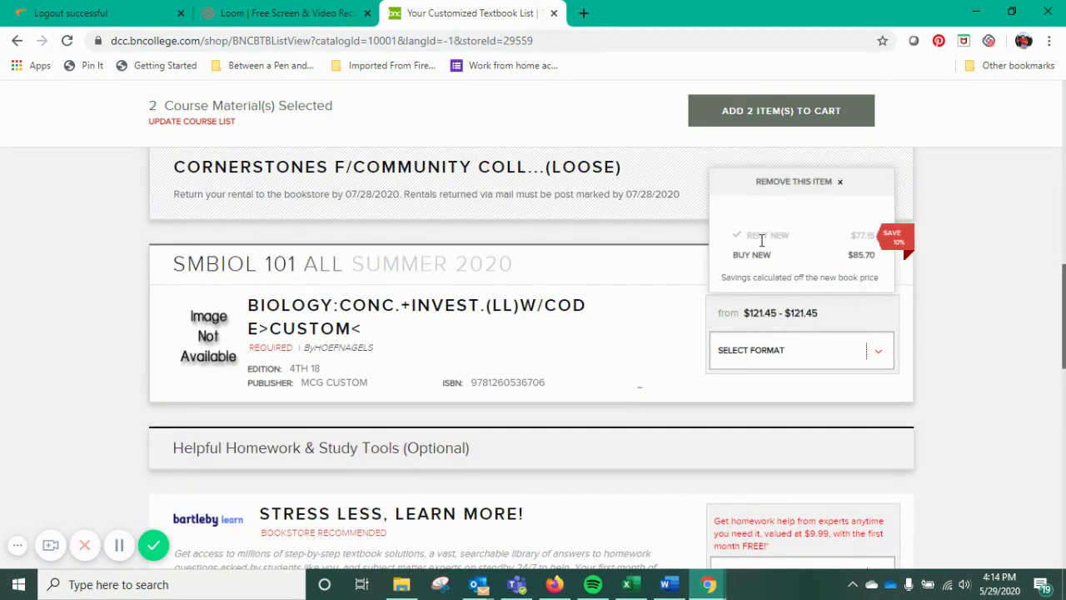
{"action": "left_click", "coordinate": [757, 246]}
- Buy the SMBIOL 101 Biology book new for $121.45, then add all 3 books to the cart
{"action": "left_click", "coordinate": [760, 360]}
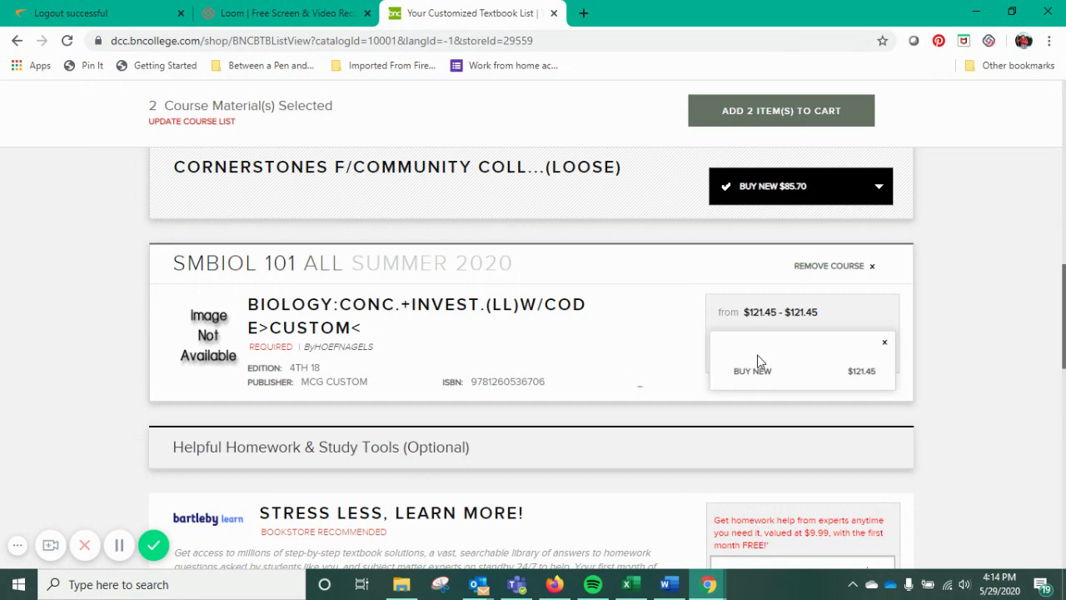
{"action": "left_click", "coordinate": [763, 373]}
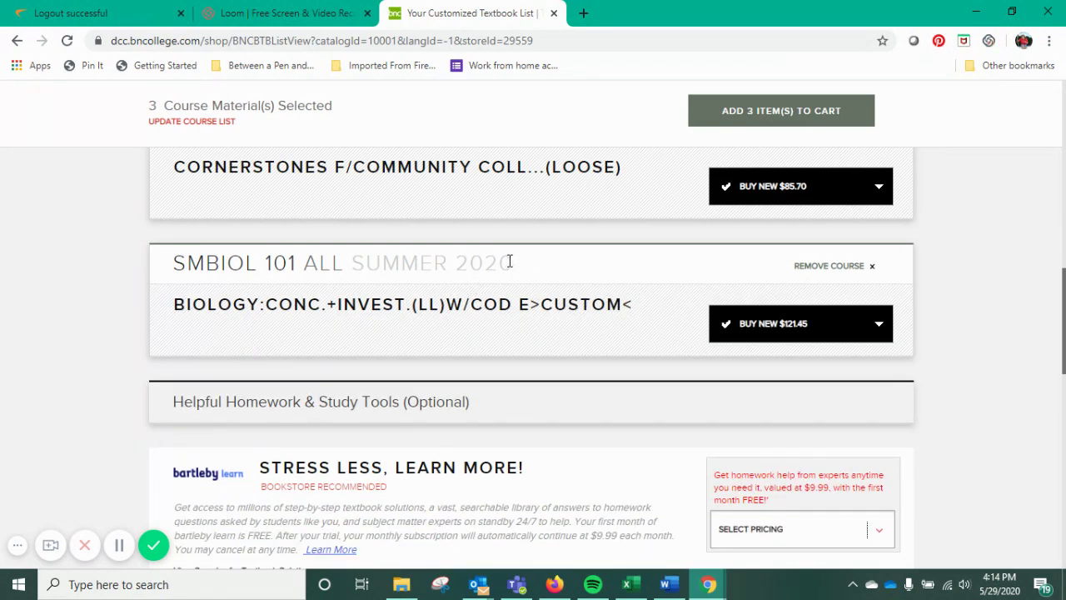
{"action": "scroll", "coordinate": [571, 295], "scroll_direction": "down", "scroll_amount": 1}
{"action": "scroll", "coordinate": [578, 308], "scroll_direction": "up", "scroll_amount": 4}
{"action": "scroll", "coordinate": [583, 308], "scroll_direction": "up", "scroll_amount": 8}
{"action": "scroll", "coordinate": [598, 308], "scroll_direction": "down", "scroll_amount": 15}
{"action": "left_click", "coordinate": [516, 384]}
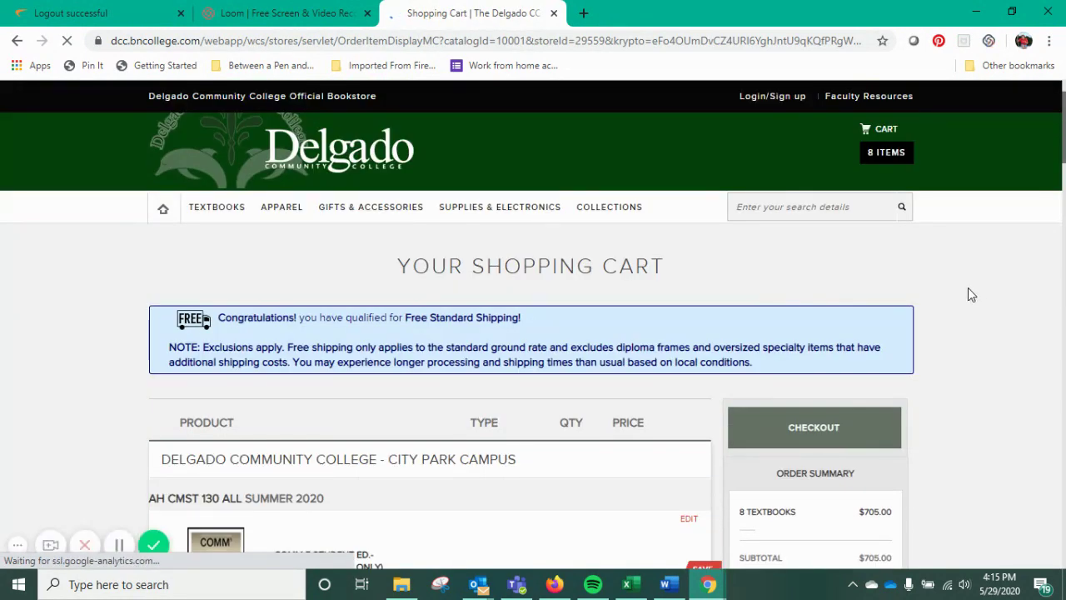
- Proceed to checkout from the 8-textbook, $705.00 shopping cart
{"action": "scroll", "coordinate": [548, 400], "scroll_direction": "down", "scroll_amount": 2}
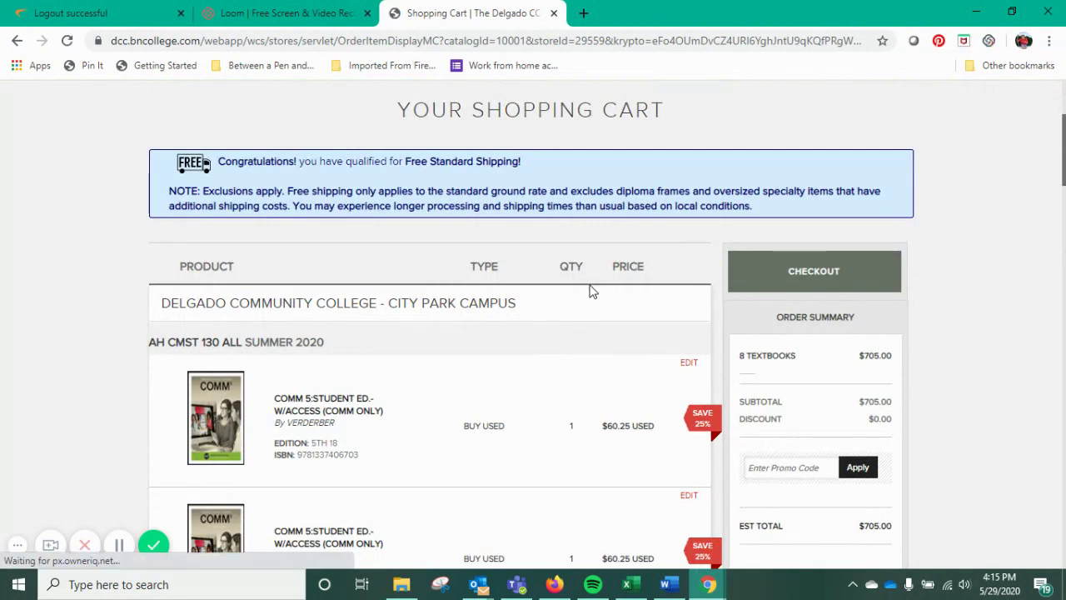
{"action": "left_click", "coordinate": [815, 279]}
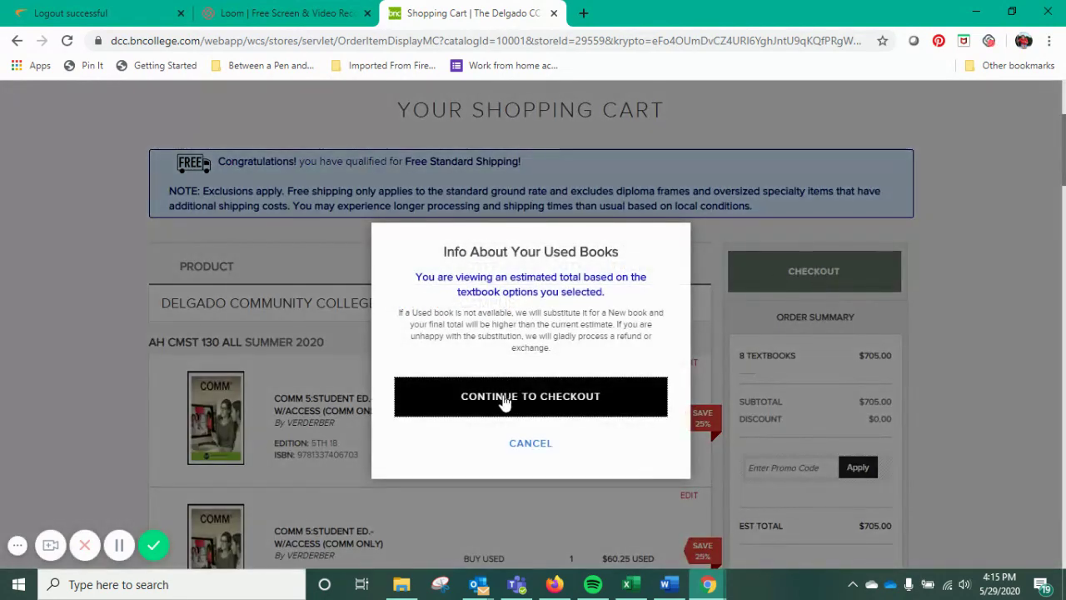
- Continue past the used-books notice and choose No Thanks, Checkout Now on the bartleby offer
{"action": "left_click", "coordinate": [505, 400]}
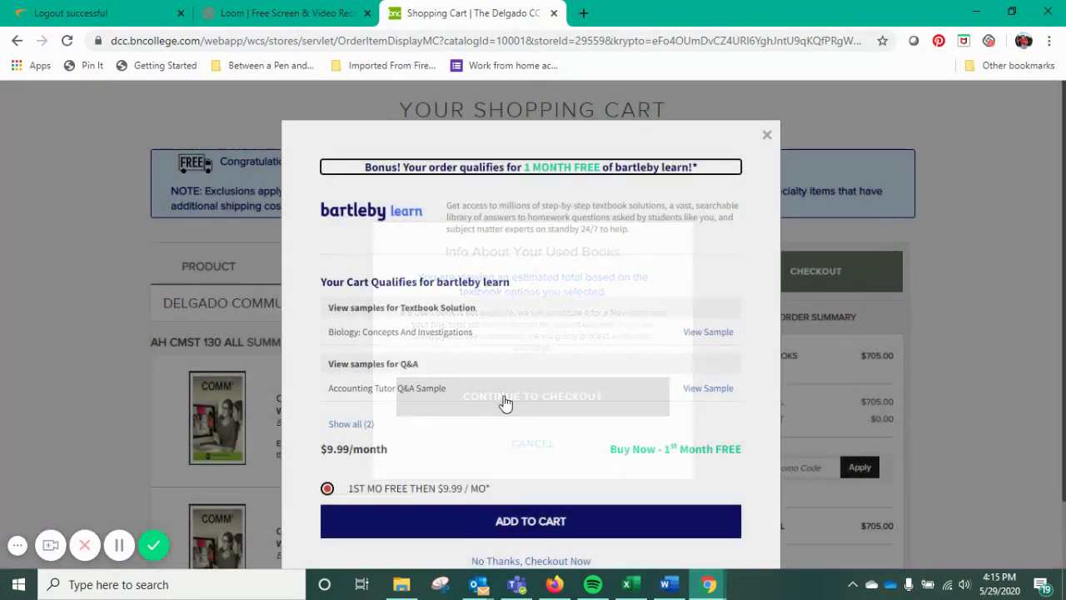
{"action": "scroll", "coordinate": [509, 412], "scroll_direction": "down", "scroll_amount": 2}
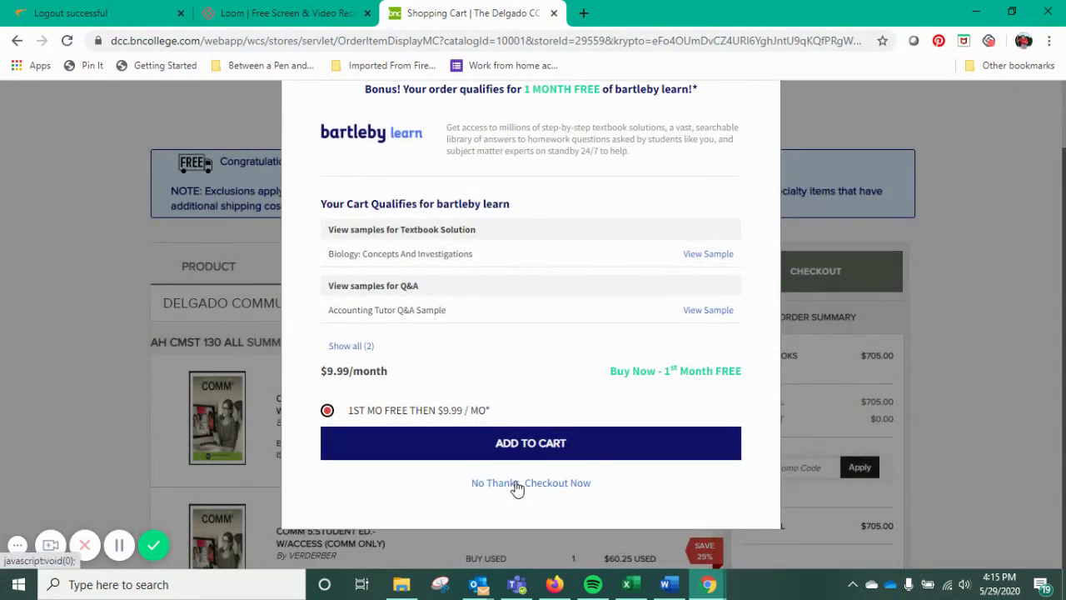
{"action": "left_click", "coordinate": [516, 486]}
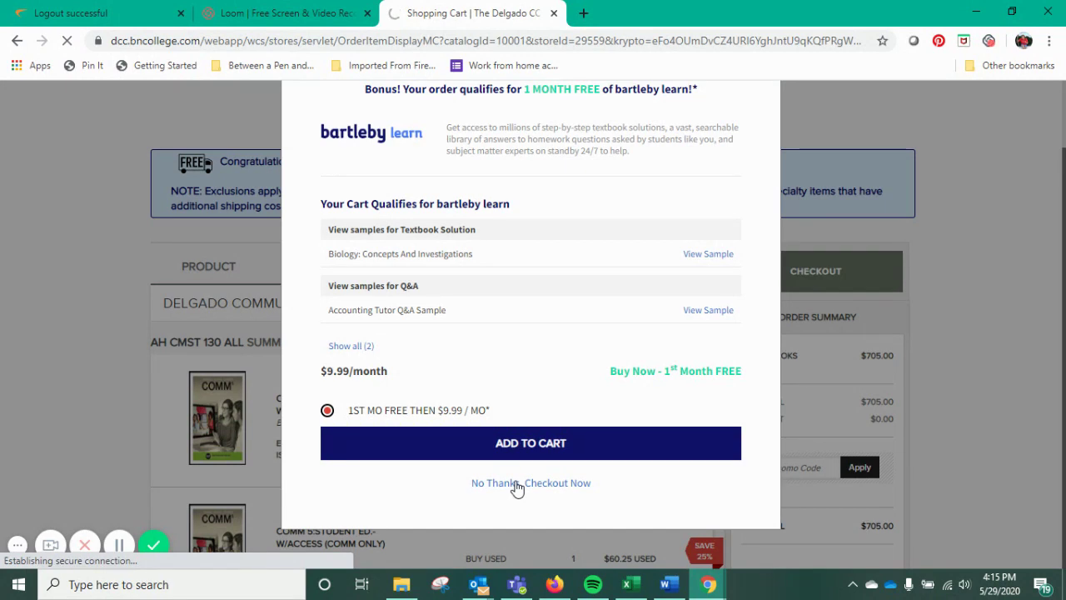
{"action": "left_click", "coordinate": [513, 487]}
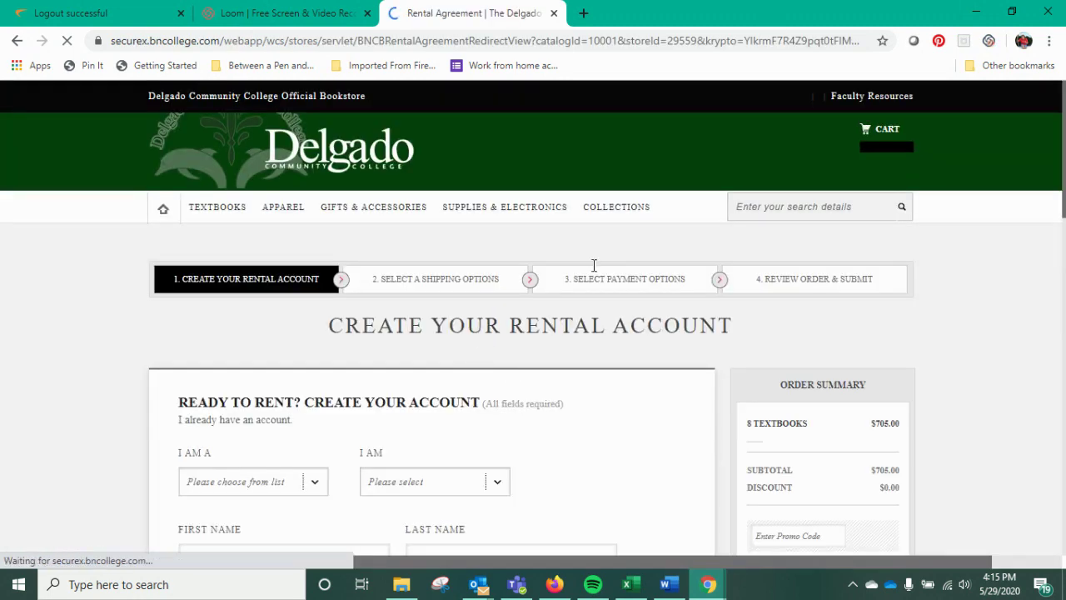
- Scroll through the Create Your Rental Account form and its $705.00 order summary
{"action": "scroll", "coordinate": [596, 265], "scroll_direction": "down", "scroll_amount": 1}
{"action": "scroll", "coordinate": [696, 239], "scroll_direction": "up", "scroll_amount": 1}
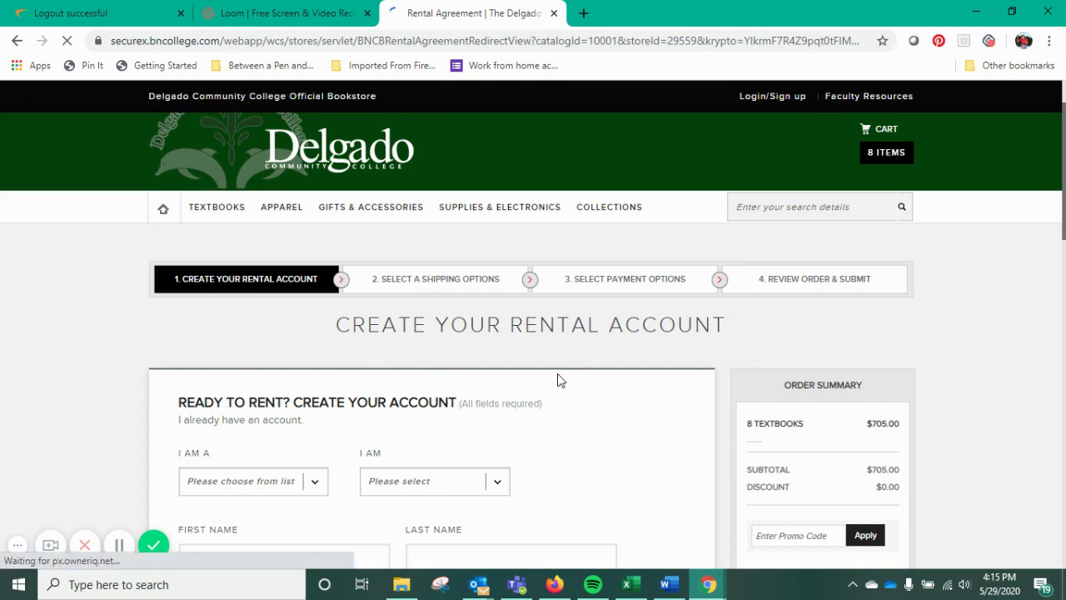
{"action": "scroll", "coordinate": [559, 378], "scroll_direction": "down", "scroll_amount": 7}
{"action": "scroll", "coordinate": [293, 439], "scroll_direction": "up", "scroll_amount": 7}
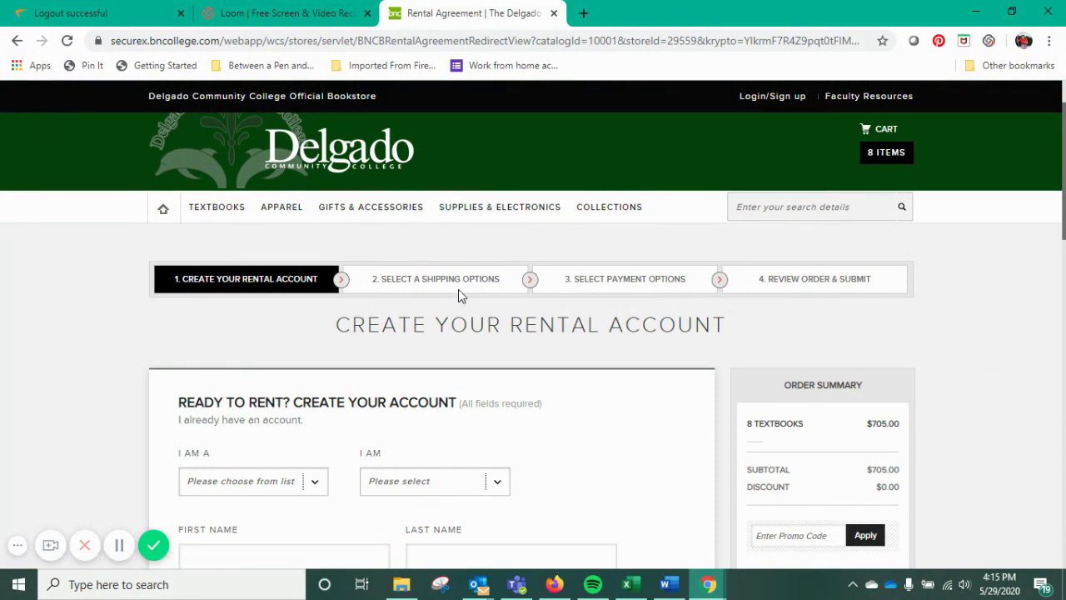
{"action": "scroll", "coordinate": [985, 353], "scroll_direction": "down", "scroll_amount": 1}
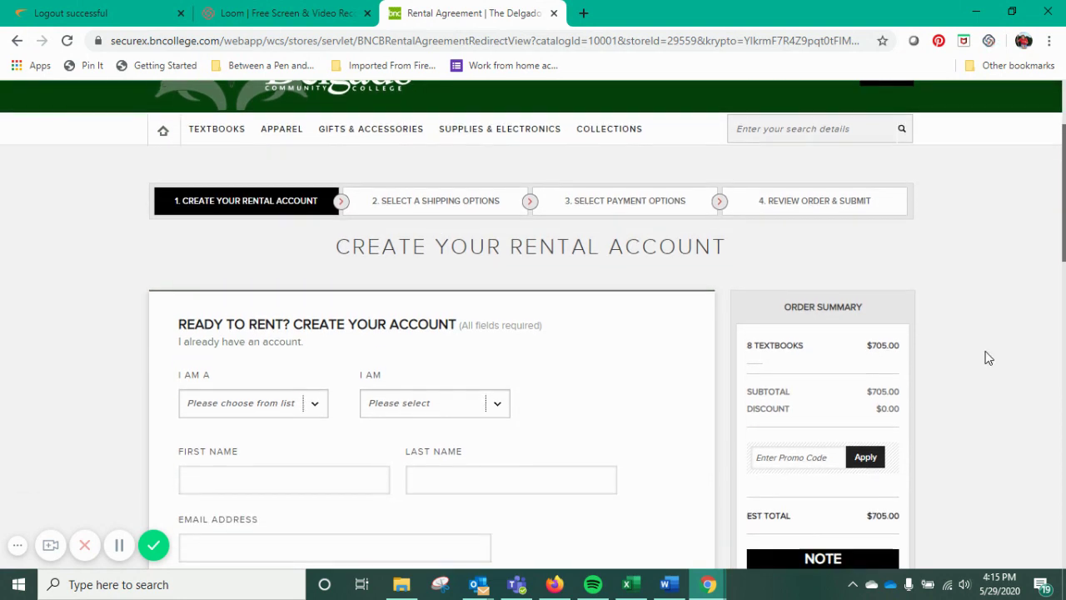